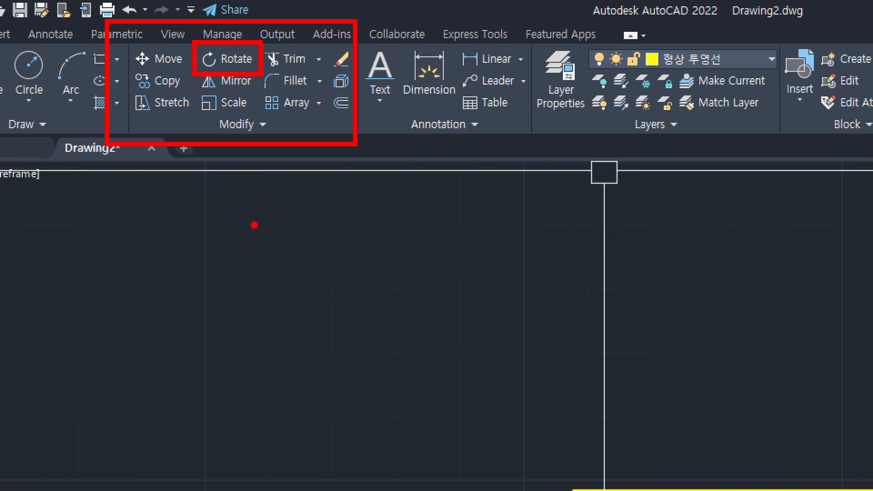
{"action": "mouse_move", "coordinate": [259, 213]}
{"action": "left_mouse_down"}
{"action": "mouse_move", "coordinate": [252, 312]}
{"action": "mouse_move", "coordinate": [264, 271]}
{"action": "mouse_move", "coordinate": [297, 290]}
{"action": "mouse_move", "coordinate": [389, 261]}
{"action": "left_mouse_up"}
{"action": "mouse_move", "coordinate": [374, 247]}
{"action": "left_mouse_down"}
{"action": "mouse_move", "coordinate": [379, 300]}
{"action": "mouse_move", "coordinate": [432, 294]}
{"action": "left_mouse_up"}
{"action": "mouse_move", "coordinate": [438, 280]}
{"action": "left_mouse_down"}
{"action": "mouse_move", "coordinate": [477, 274]}
{"action": "mouse_move", "coordinate": [484, 302]}
{"action": "mouse_move", "coordinate": [511, 311]}
{"action": "left_mouse_up"}
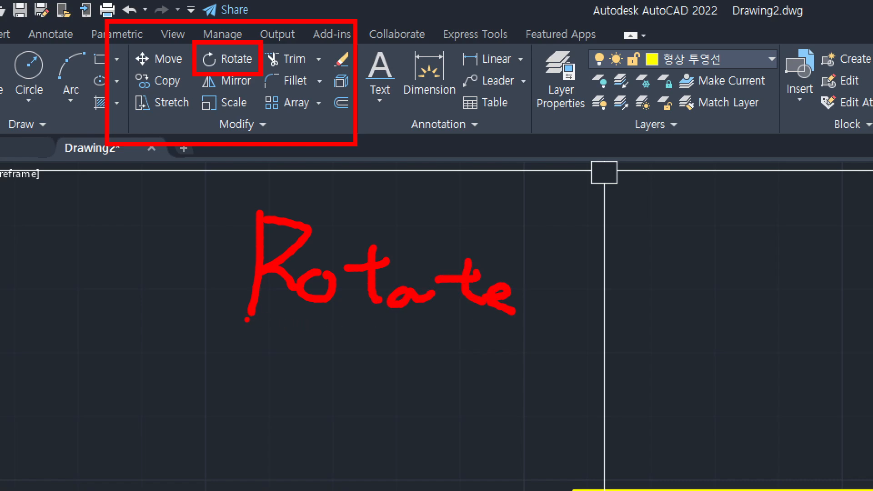
{"action": "left_click_drag", "start_coordinate": [233, 322], "coordinate": [334, 323]}
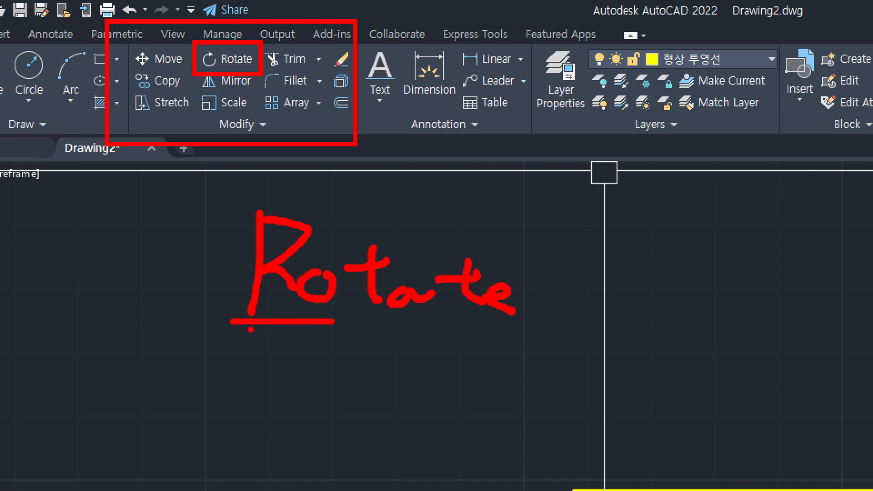
{"action": "left_click_drag", "start_coordinate": [221, 329], "coordinate": [335, 329]}
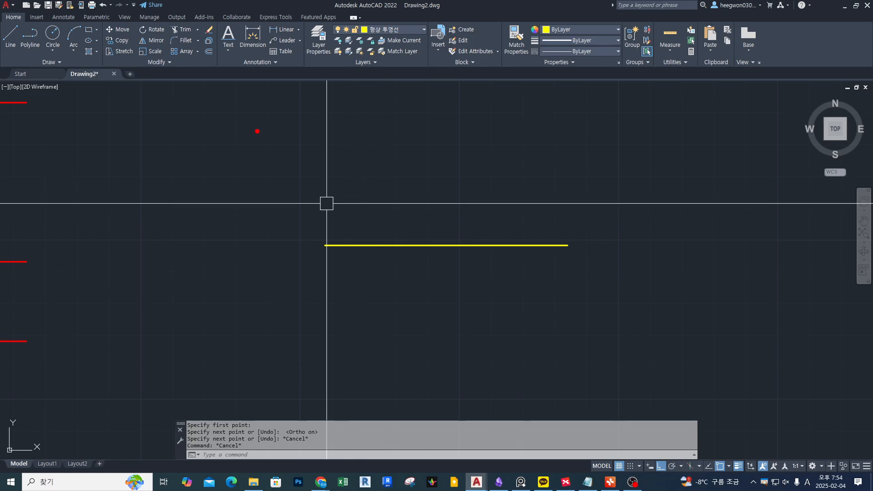
{"action": "left_click_drag", "start_coordinate": [239, 101], "coordinate": [286, 205]}
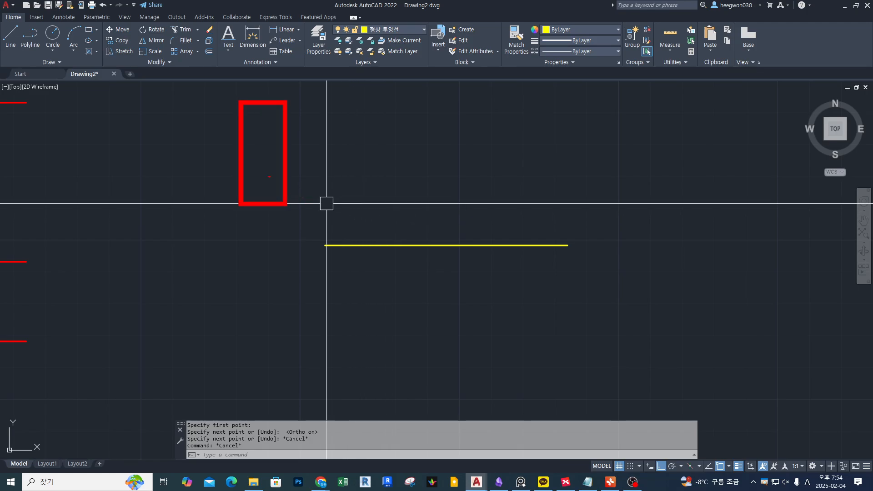
{"action": "left_click_drag", "start_coordinate": [255, 142], "coordinate": [263, 150]}
{"action": "left_click_drag", "start_coordinate": [255, 151], "coordinate": [265, 142]}
{"action": "mouse_move", "coordinate": [358, 103]}
{"action": "left_mouse_down"}
{"action": "mouse_move", "coordinate": [321, 113]}
{"action": "mouse_move", "coordinate": [326, 120]}
{"action": "left_mouse_up"}
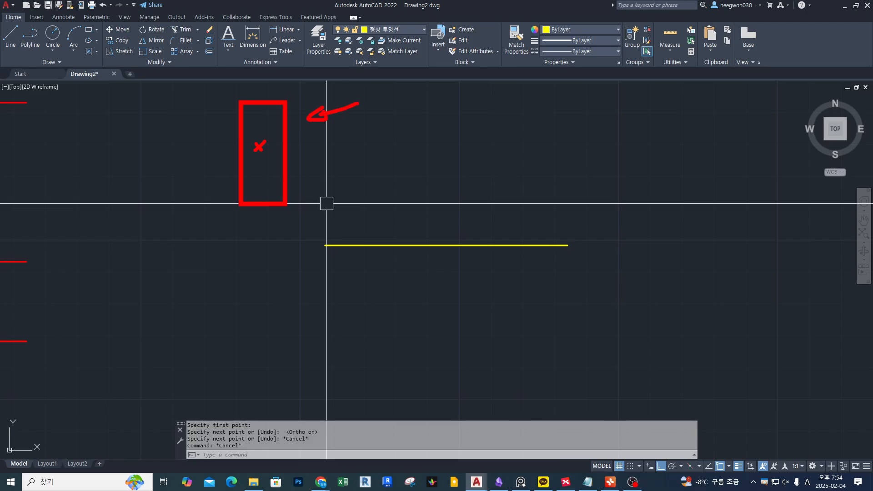
{"action": "mouse_move", "coordinate": [376, 96]}
{"action": "left_mouse_down"}
{"action": "mouse_move", "coordinate": [392, 105]}
{"action": "mouse_move", "coordinate": [418, 91]}
{"action": "left_mouse_up"}
{"action": "left_click_drag", "start_coordinate": [384, 121], "coordinate": [380, 150]}
{"action": "mouse_move", "coordinate": [417, 133]}
{"action": "left_mouse_down"}
{"action": "mouse_move", "coordinate": [418, 141]}
{"action": "mouse_move", "coordinate": [428, 139]}
{"action": "left_mouse_up"}
{"action": "left_click_drag", "start_coordinate": [423, 133], "coordinate": [424, 149]}
{"action": "mouse_move", "coordinate": [435, 127]}
{"action": "left_mouse_down"}
{"action": "mouse_move", "coordinate": [436, 143]}
{"action": "mouse_move", "coordinate": [464, 135]}
{"action": "left_mouse_up"}
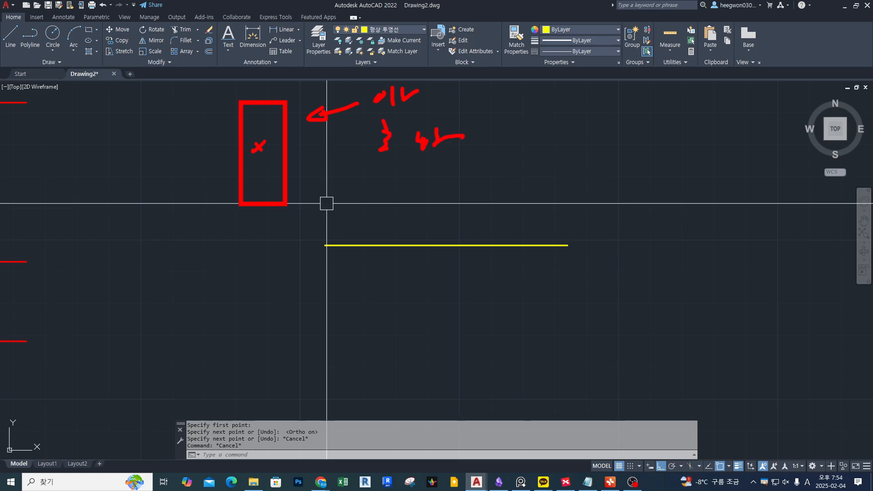
{"action": "mouse_move", "coordinate": [263, 144]}
{"action": "left_mouse_down"}
{"action": "mouse_move", "coordinate": [268, 152]}
{"action": "mouse_move", "coordinate": [230, 112]}
{"action": "mouse_move", "coordinate": [215, 161]}
{"action": "mouse_move", "coordinate": [284, 187]}
{"action": "mouse_move", "coordinate": [299, 140]}
{"action": "left_mouse_up"}
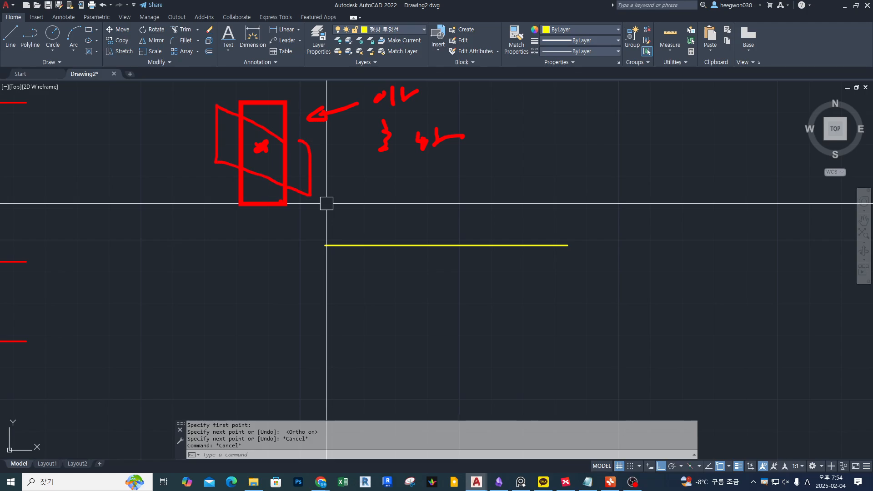
{"action": "left_click_drag", "start_coordinate": [287, 200], "coordinate": [275, 209]}
{"action": "mouse_move", "coordinate": [278, 202]}
{"action": "left_mouse_down"}
{"action": "mouse_move", "coordinate": [290, 208]}
{"action": "mouse_move", "coordinate": [188, 169]}
{"action": "mouse_move", "coordinate": [171, 217]}
{"action": "mouse_move", "coordinate": [255, 248]}
{"action": "mouse_move", "coordinate": [289, 207]}
{"action": "left_mouse_up"}
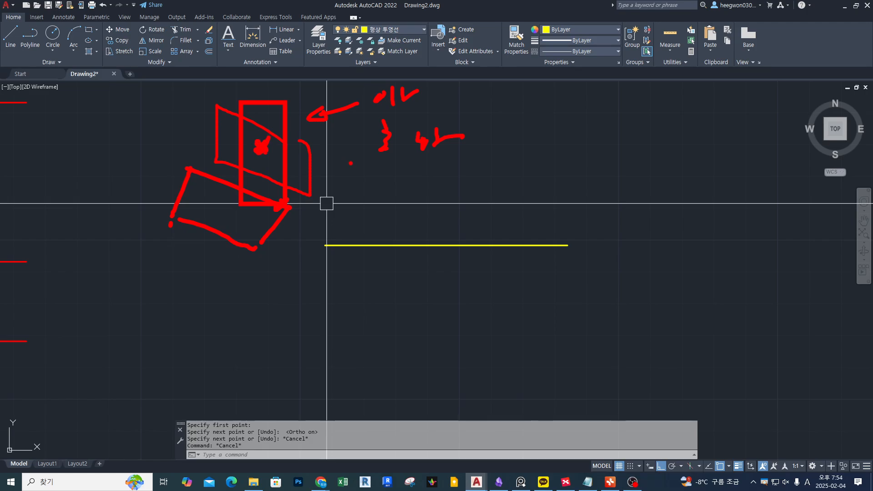
{"action": "mouse_move", "coordinate": [375, 172]}
{"action": "left_mouse_down"}
{"action": "mouse_move", "coordinate": [384, 171]}
{"action": "mouse_move", "coordinate": [377, 187]}
{"action": "left_mouse_up"}
{"action": "mouse_move", "coordinate": [388, 169]}
{"action": "left_mouse_down"}
{"action": "mouse_move", "coordinate": [388, 192]}
{"action": "mouse_move", "coordinate": [403, 188]}
{"action": "mouse_move", "coordinate": [413, 203]}
{"action": "left_mouse_up"}
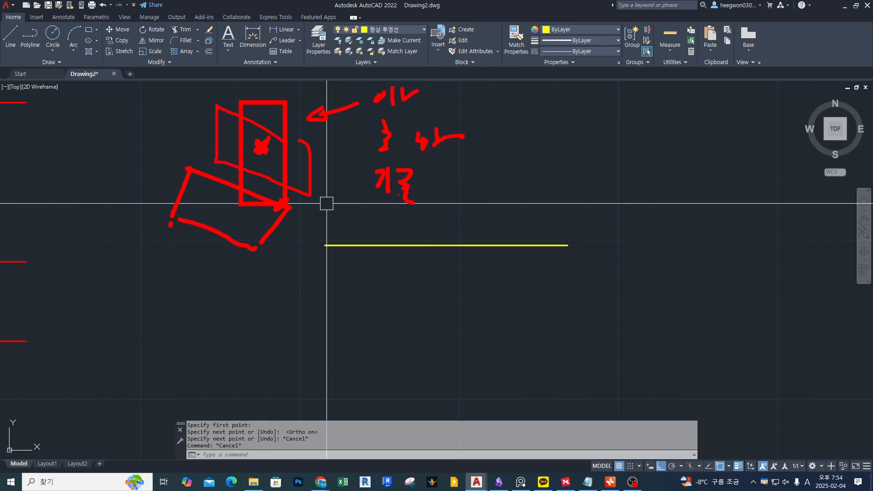
{"action": "left_click_drag", "start_coordinate": [365, 61], "coordinate": [477, 217]}
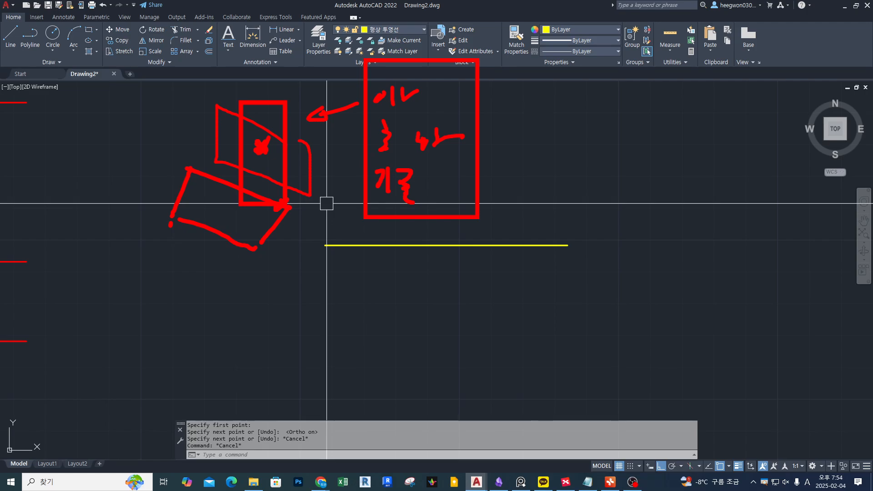
{"action": "key", "text": "Escape"}
Rotate the horizontal yellow line by 35 degrees about its midpoint, with Ortho mode switched off.
{"action": "type", "text": "ro"}
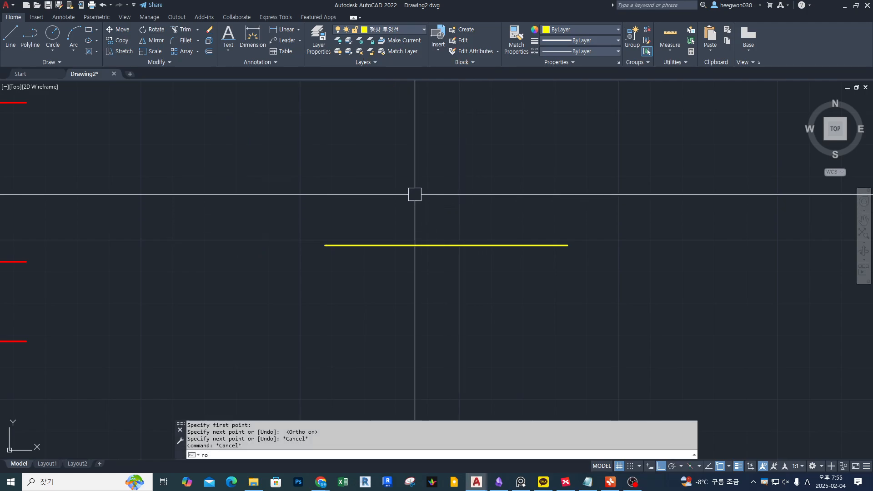
{"action": "key", "text": "Return"}
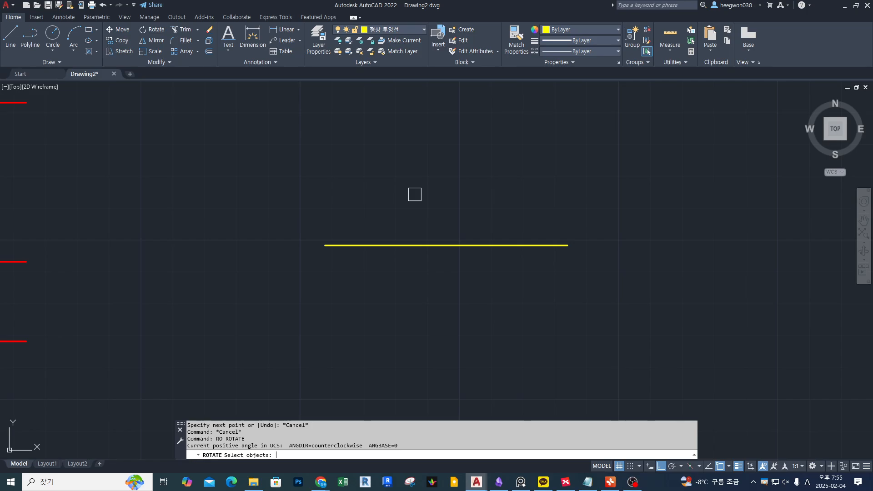
{"action": "left_click", "coordinate": [394, 245]}
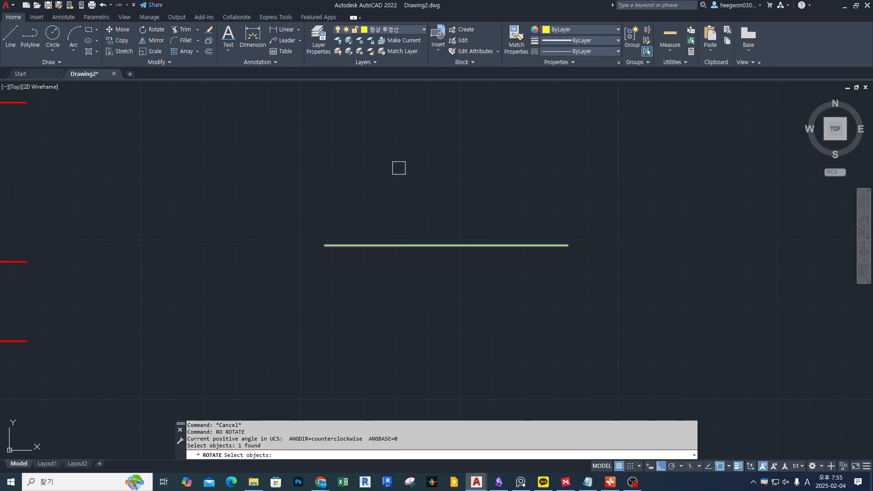
{"action": "key", "text": "Return"}
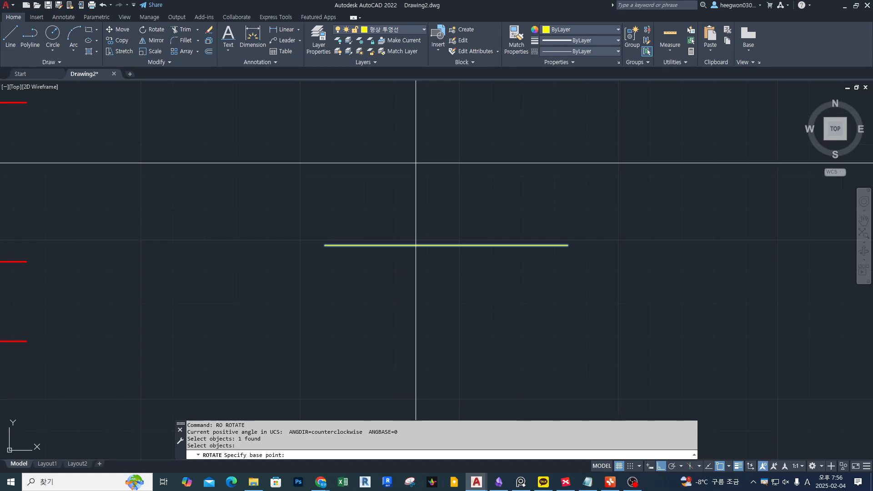
{"action": "left_click", "coordinate": [446, 245]}
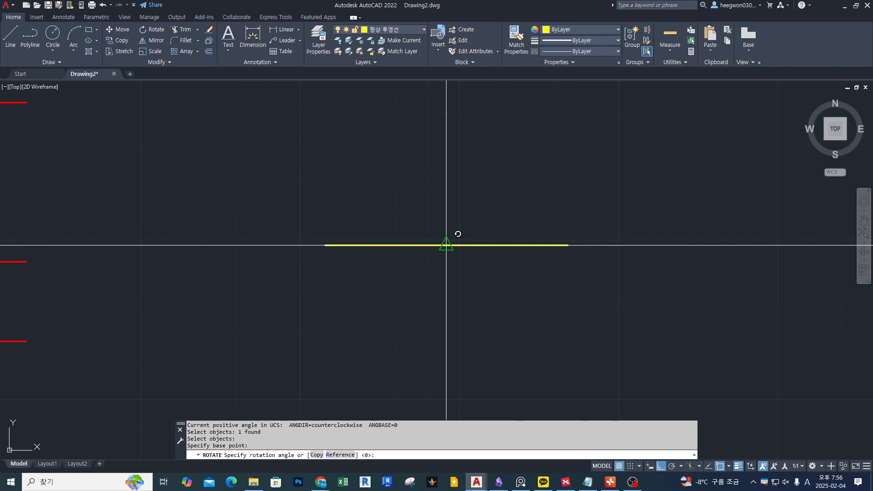
{"action": "key", "text": "F8"}
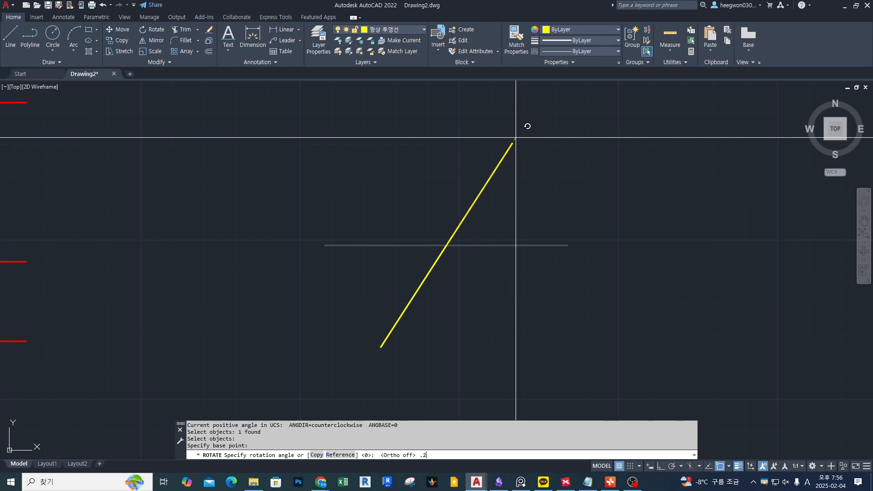
{"action": "key", "text": "BackSpace"}
{"action": "key", "text": "BackSpace"}
{"action": "key", "text": "Return"}
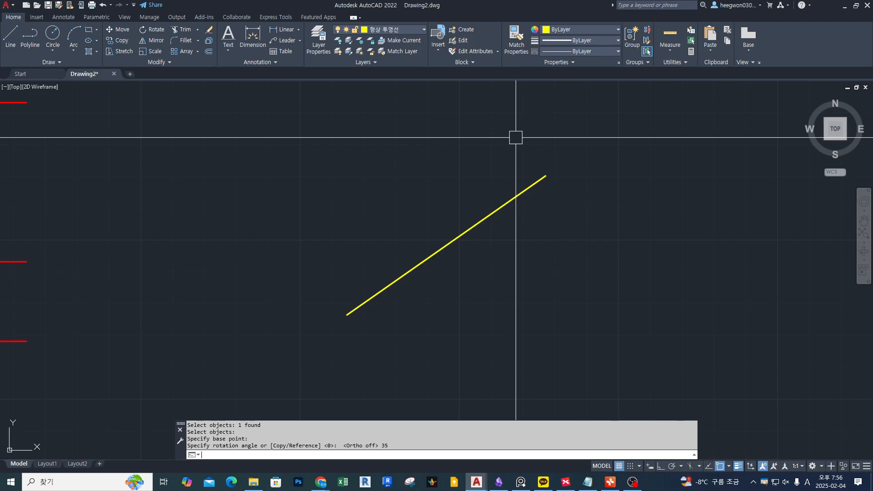
Start rotating the inclined yellow line, using its midpoint as the base point.
{"action": "type", "text": "ro"}
{"action": "key", "text": "Return"}
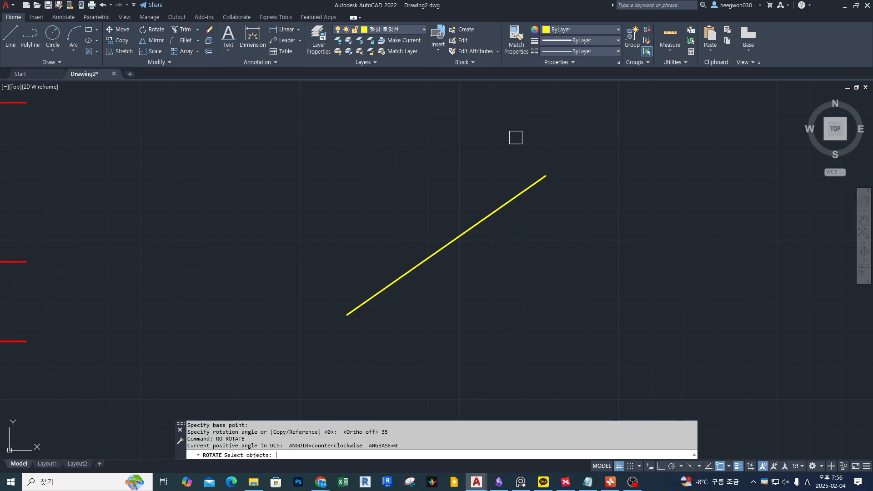
{"action": "left_click", "coordinate": [517, 198]}
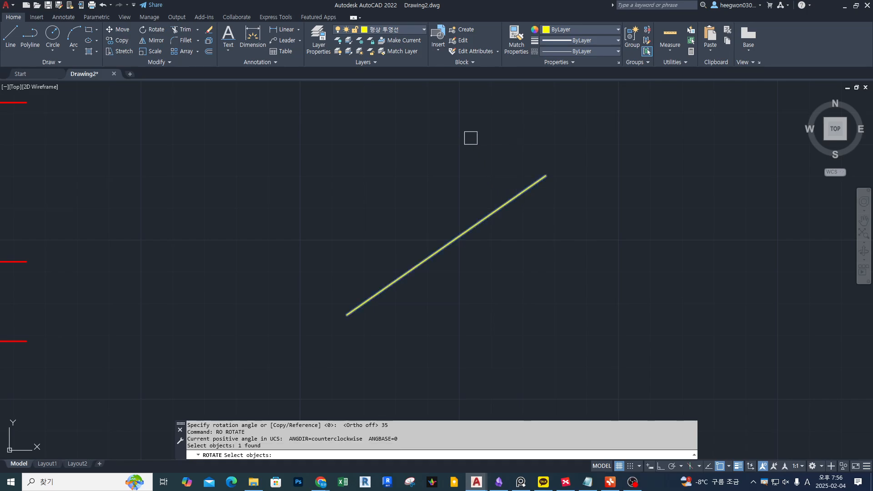
{"action": "key", "text": "Return"}
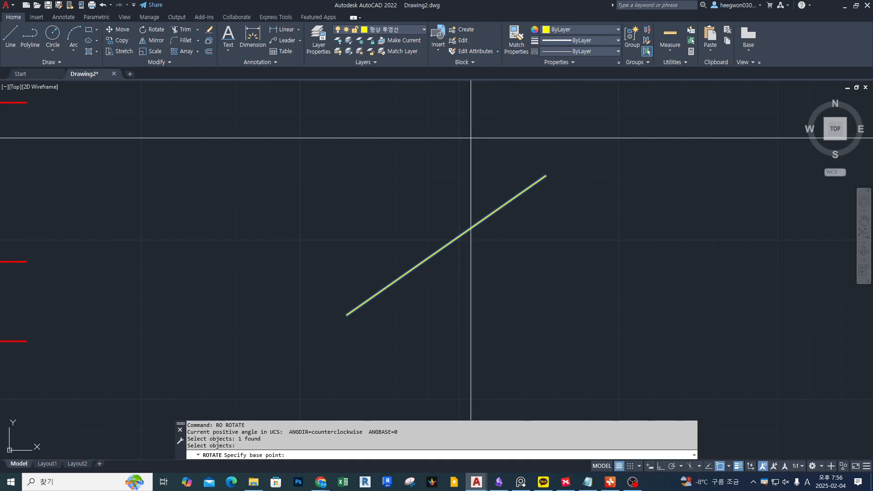
{"action": "left_click", "coordinate": [446, 245]}
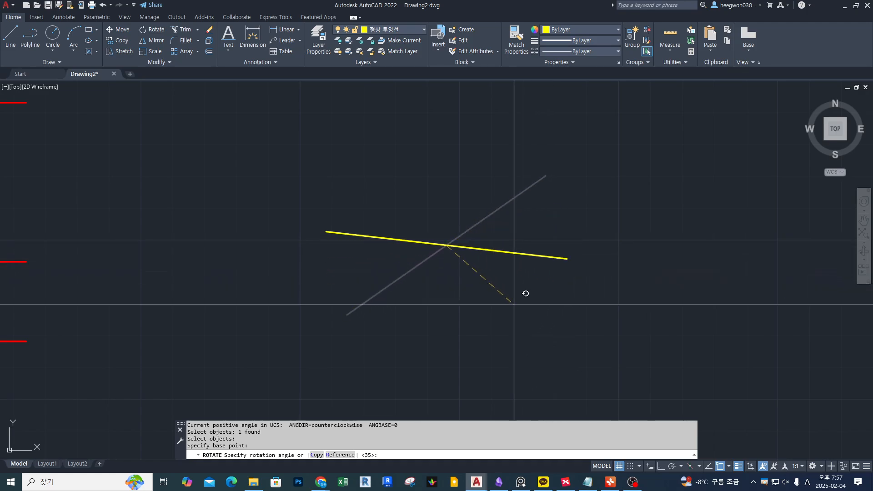
{"action": "mouse_move", "coordinate": [569, 225]}
{"action": "left_mouse_down"}
{"action": "mouse_move", "coordinate": [546, 311]}
{"action": "mouse_move", "coordinate": [547, 300]}
{"action": "left_mouse_up"}
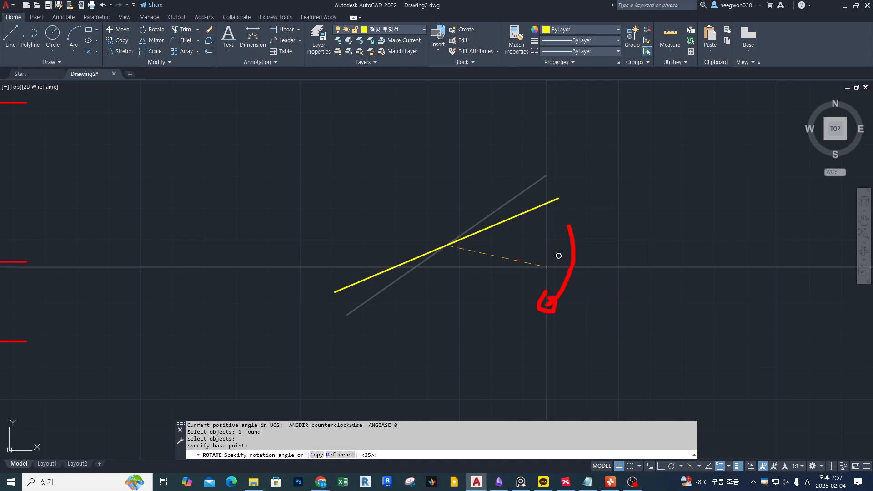
{"action": "left_click_drag", "start_coordinate": [324, 234], "coordinate": [595, 233]}
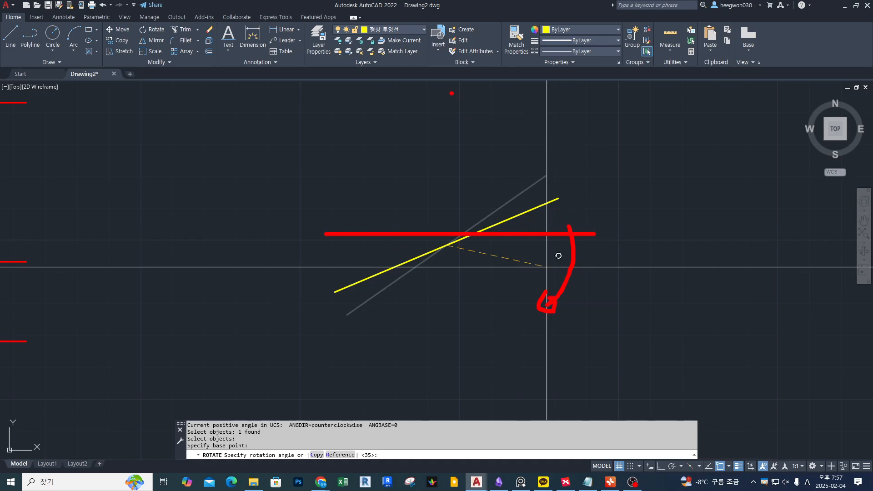
{"action": "left_click_drag", "start_coordinate": [451, 93], "coordinate": [451, 334]}
{"action": "mouse_move", "coordinate": [535, 224]}
{"action": "left_mouse_down"}
{"action": "mouse_move", "coordinate": [485, 141]}
{"action": "mouse_move", "coordinate": [480, 158]}
{"action": "mouse_move", "coordinate": [484, 145]}
{"action": "left_mouse_up"}
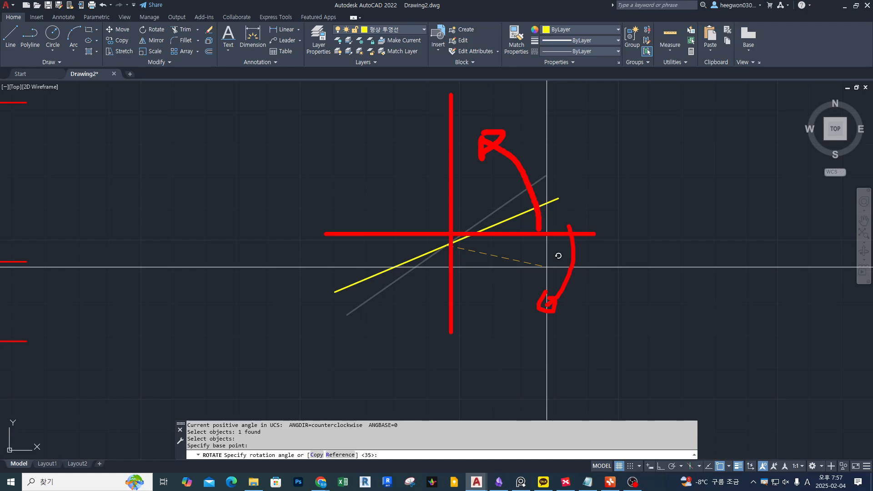
{"action": "mouse_move", "coordinate": [531, 152]}
{"action": "left_mouse_down"}
{"action": "mouse_move", "coordinate": [545, 150]}
{"action": "mouse_move", "coordinate": [539, 166]}
{"action": "left_mouse_up"}
{"action": "mouse_move", "coordinate": [568, 240]}
{"action": "left_mouse_down"}
{"action": "mouse_move", "coordinate": [530, 324]}
{"action": "mouse_move", "coordinate": [538, 326]}
{"action": "left_mouse_up"}
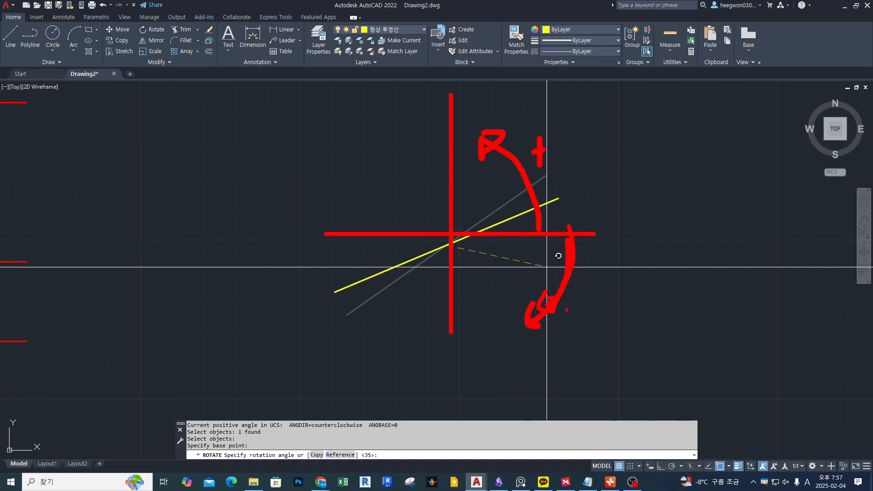
{"action": "mouse_move", "coordinate": [581, 284]}
{"action": "left_mouse_down"}
{"action": "mouse_move", "coordinate": [631, 293]}
{"action": "mouse_move", "coordinate": [632, 281]}
{"action": "left_mouse_up"}
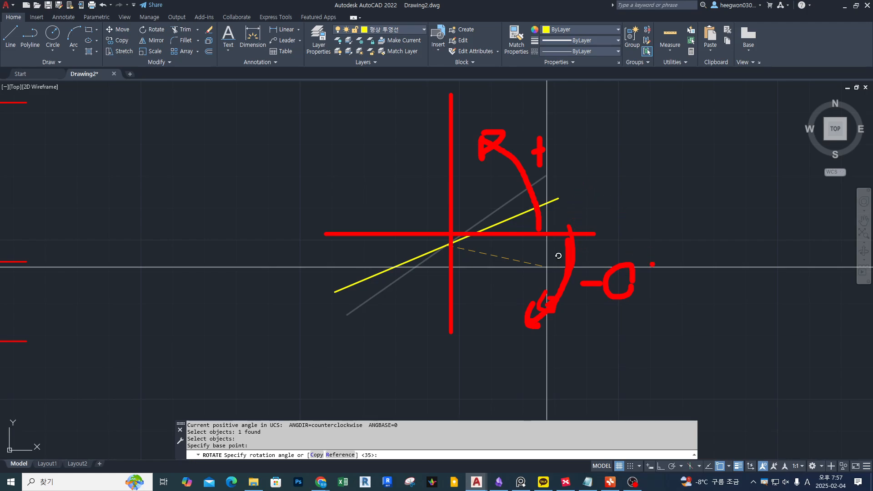
{"action": "left_click_drag", "start_coordinate": [644, 268], "coordinate": [711, 283]}
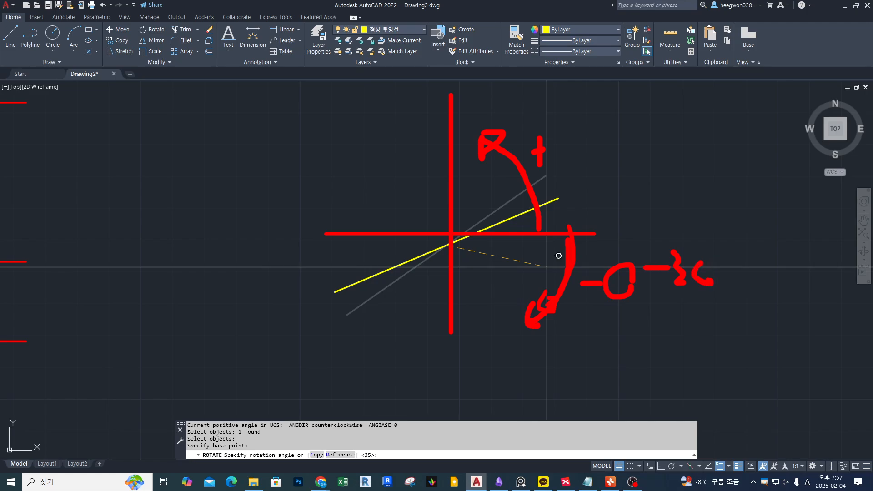
{"action": "key", "text": "Escape"}
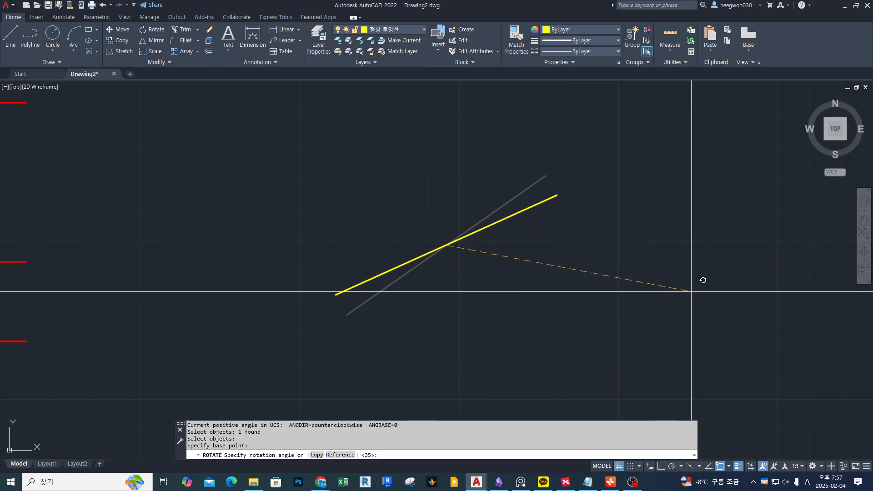
Apply a rotation angle of -30 degrees to the inclined line, and undo that rotation.
{"action": "key", "text": "Return"}
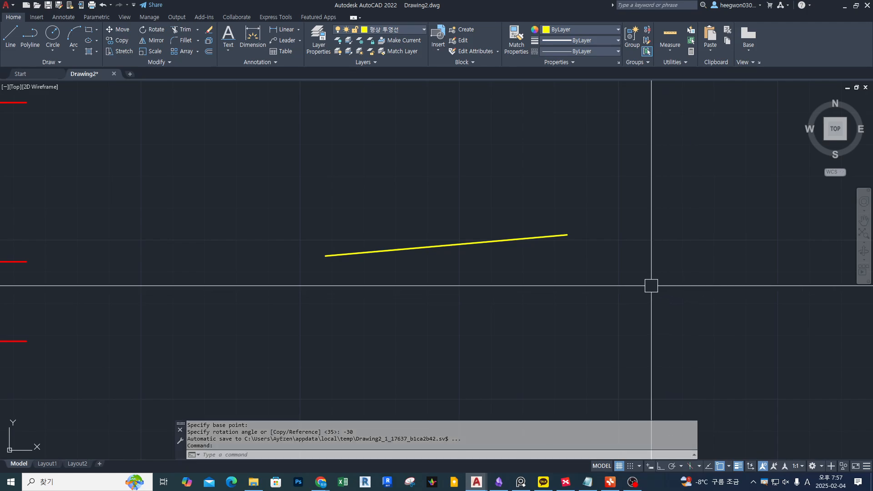
{"action": "key", "text": "ctrl+z"}
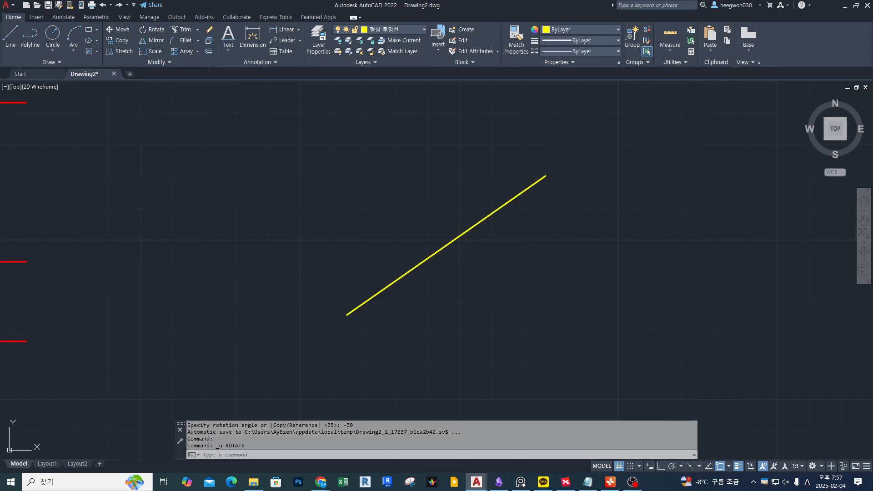
Rotate the inclined yellow line by -35 degrees about its midpoint.
{"action": "type", "text": "ro"}
{"action": "key", "text": "Return"}
{"action": "left_click", "coordinate": [511, 293]}
{"action": "left_click", "coordinate": [439, 238]}
{"action": "key", "text": "Return"}
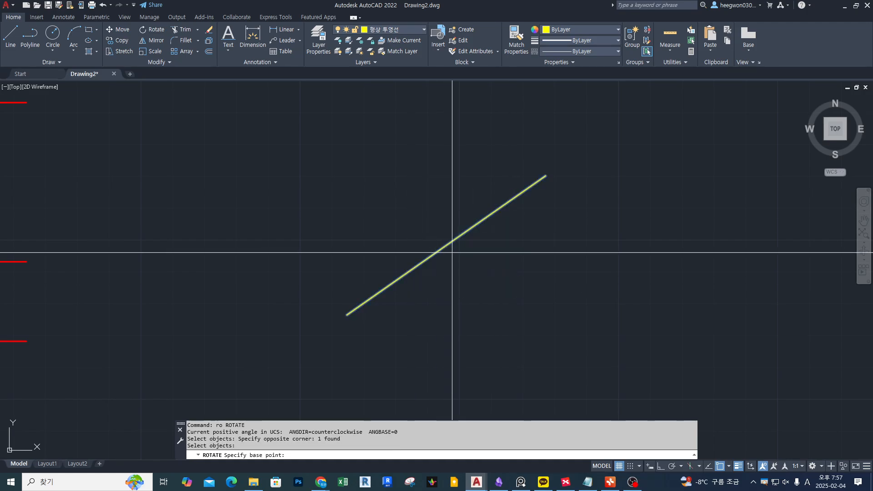
{"action": "left_click", "coordinate": [447, 245]}
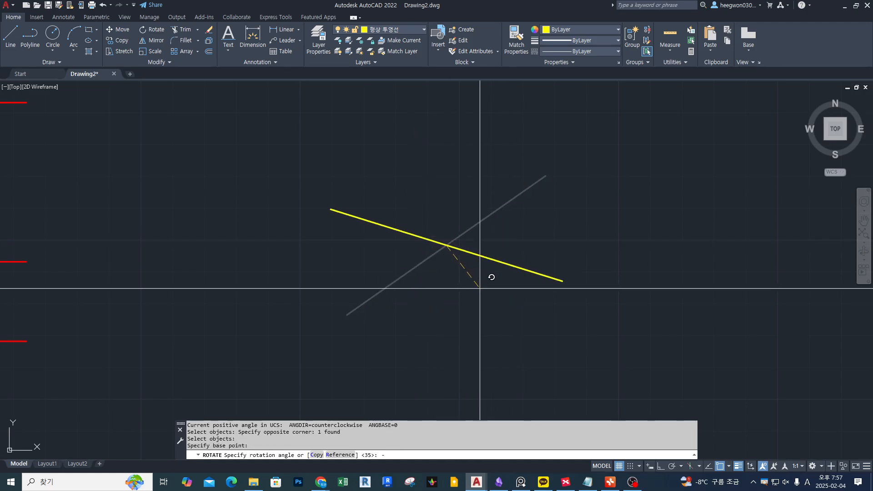
{"action": "type", "text": "-35"}
{"action": "key", "text": "Return"}
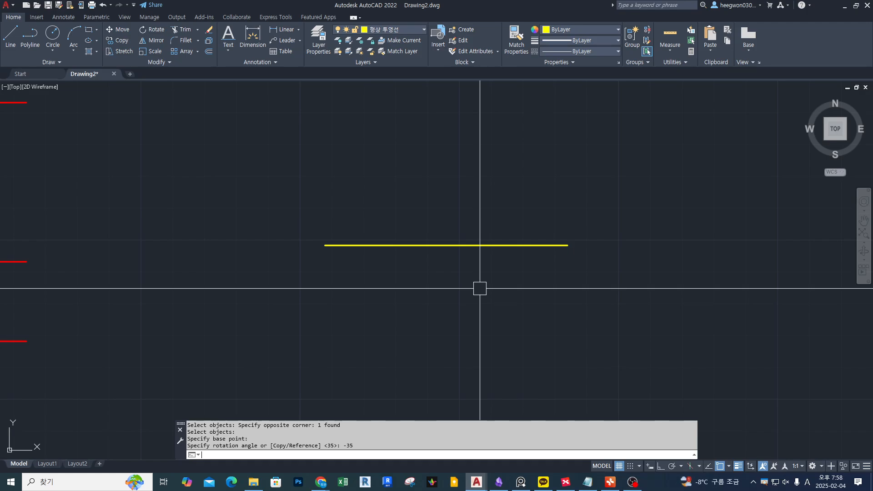
{"action": "middle_click_drag", "start_coordinate": [435, 289], "coordinate": [350, 318]}
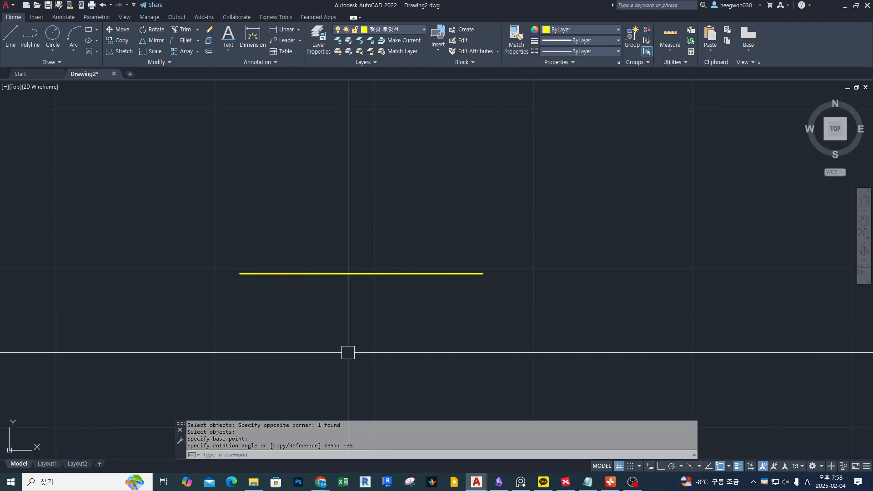
{"action": "mouse_move", "coordinate": [242, 274]}
{"action": "left_mouse_down"}
{"action": "mouse_move", "coordinate": [353, 150]}
{"action": "mouse_move", "coordinate": [417, 94]}
{"action": "mouse_move", "coordinate": [423, 111]}
{"action": "left_mouse_up"}
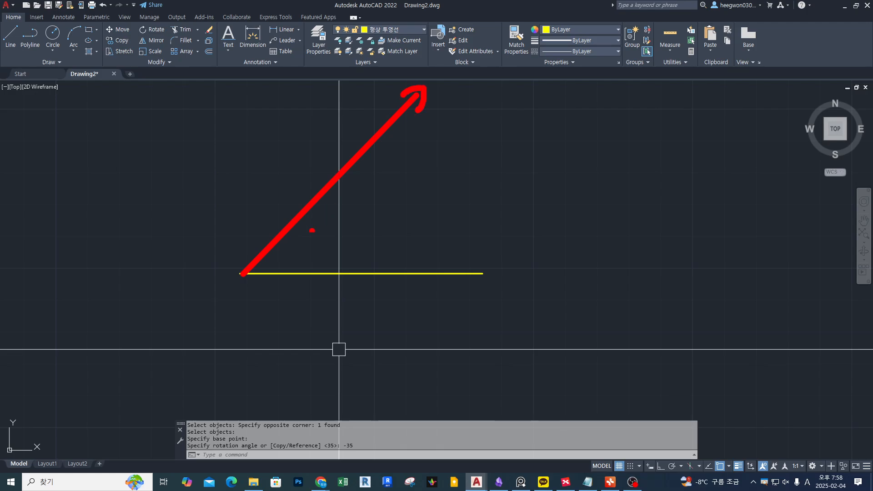
{"action": "left_click_drag", "start_coordinate": [244, 273], "coordinate": [411, 96]}
{"action": "mouse_move", "coordinate": [418, 195]}
{"action": "left_mouse_down"}
{"action": "mouse_move", "coordinate": [382, 222]}
{"action": "mouse_move", "coordinate": [422, 246]}
{"action": "left_mouse_up"}
{"action": "mouse_move", "coordinate": [461, 193]}
{"action": "left_mouse_down"}
{"action": "mouse_move", "coordinate": [448, 212]}
{"action": "mouse_move", "coordinate": [470, 219]}
{"action": "left_mouse_up"}
{"action": "left_click_drag", "start_coordinate": [462, 195], "coordinate": [458, 223]}
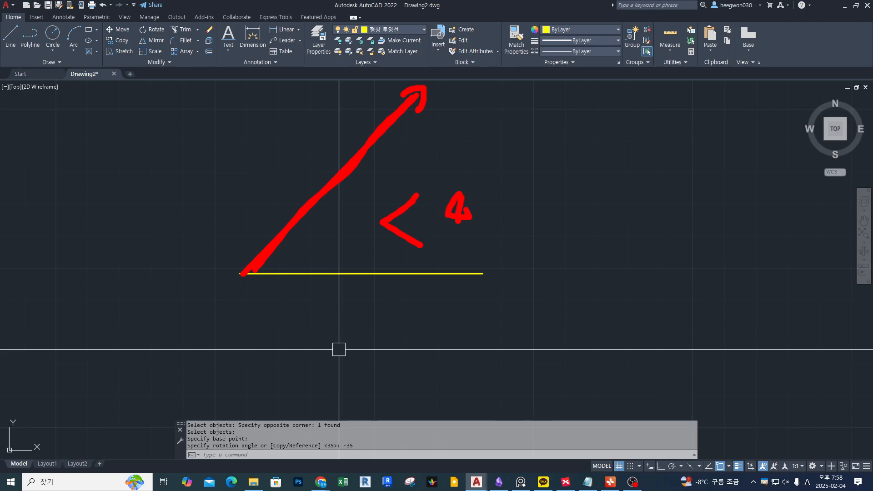
{"action": "mouse_move", "coordinate": [491, 198]}
{"action": "left_mouse_down"}
{"action": "mouse_move", "coordinate": [488, 233]}
{"action": "mouse_move", "coordinate": [507, 200]}
{"action": "left_mouse_up"}
{"action": "left_click_drag", "start_coordinate": [366, 255], "coordinate": [527, 256]}
{"action": "mouse_move", "coordinate": [543, 197]}
{"action": "left_mouse_down"}
{"action": "mouse_move", "coordinate": [533, 219]}
{"action": "mouse_move", "coordinate": [555, 216]}
{"action": "left_mouse_up"}
{"action": "left_click_drag", "start_coordinate": [232, 274], "coordinate": [535, 274]}
{"action": "mouse_move", "coordinate": [529, 262]}
{"action": "left_mouse_down"}
{"action": "mouse_move", "coordinate": [536, 272]}
{"action": "mouse_move", "coordinate": [527, 284]}
{"action": "left_mouse_up"}
{"action": "mouse_move", "coordinate": [351, 276]}
{"action": "left_mouse_down"}
{"action": "mouse_move", "coordinate": [351, 250]}
{"action": "mouse_move", "coordinate": [324, 205]}
{"action": "mouse_move", "coordinate": [340, 214]}
{"action": "left_mouse_up"}
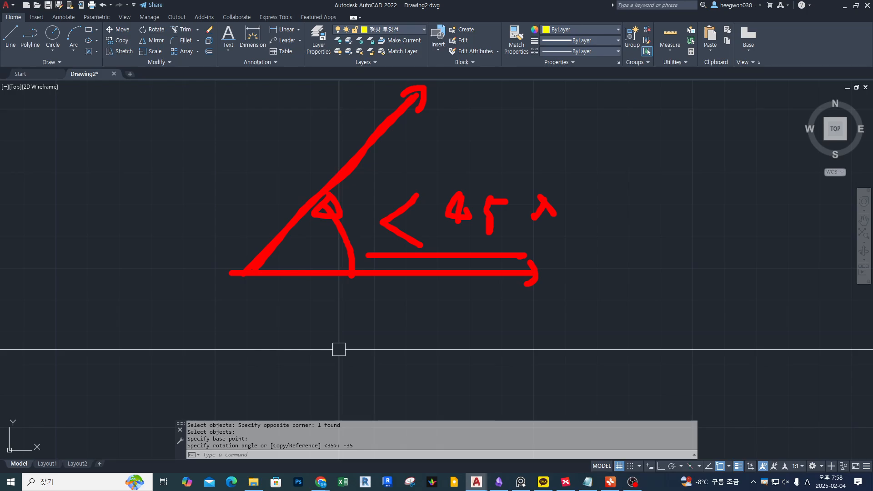
{"action": "key", "text": "Escape"}
{"action": "key", "text": "Escape"}
{"action": "key", "text": "Escape"}
{"action": "type", "text": "ro"}
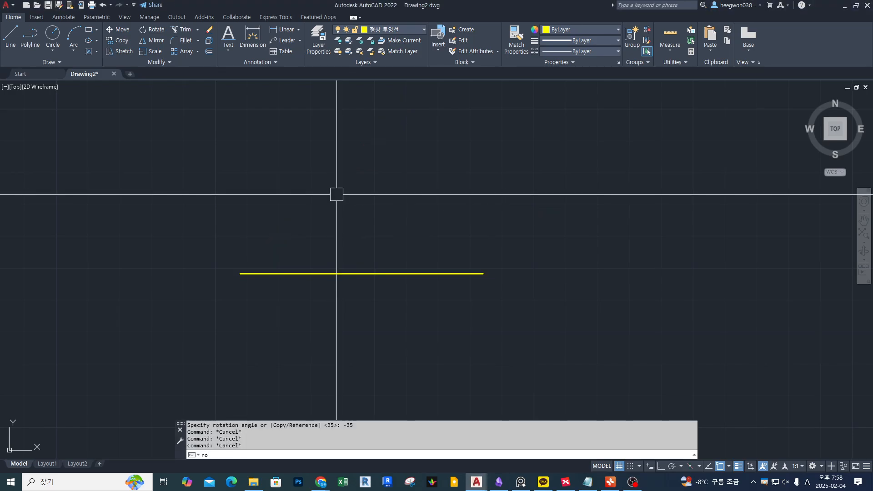
{"action": "key", "text": "Return"}
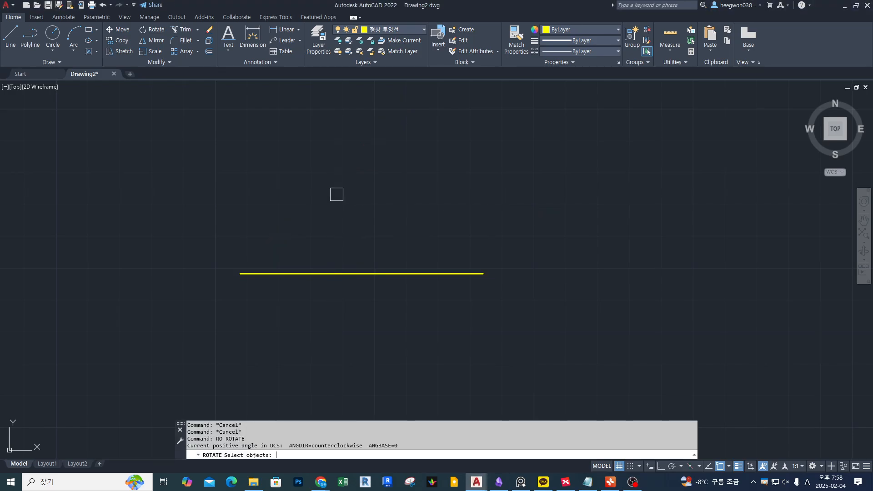
{"action": "left_click", "coordinate": [360, 275]}
{"action": "key", "text": "Return"}
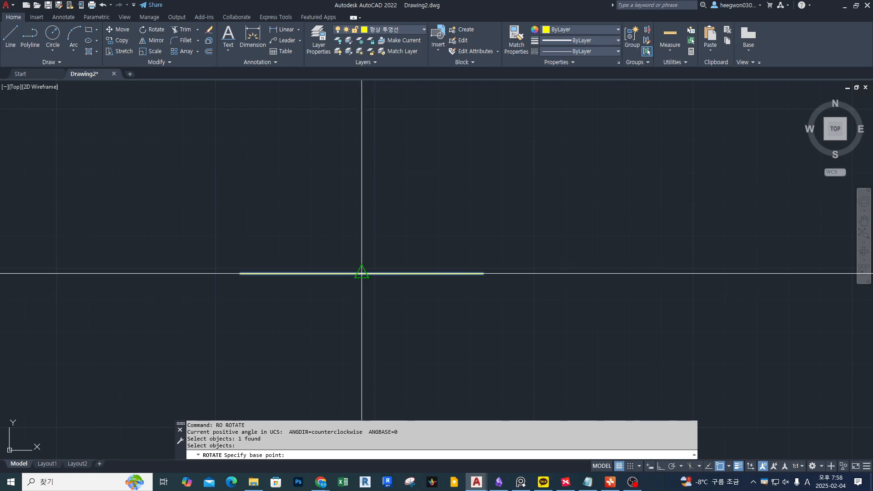
{"action": "left_click", "coordinate": [361, 273]}
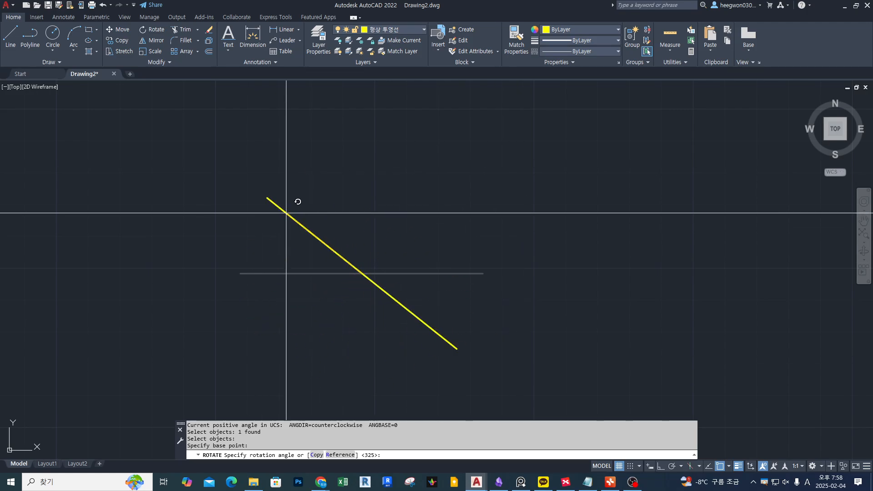
{"action": "key", "text": "Escape"}
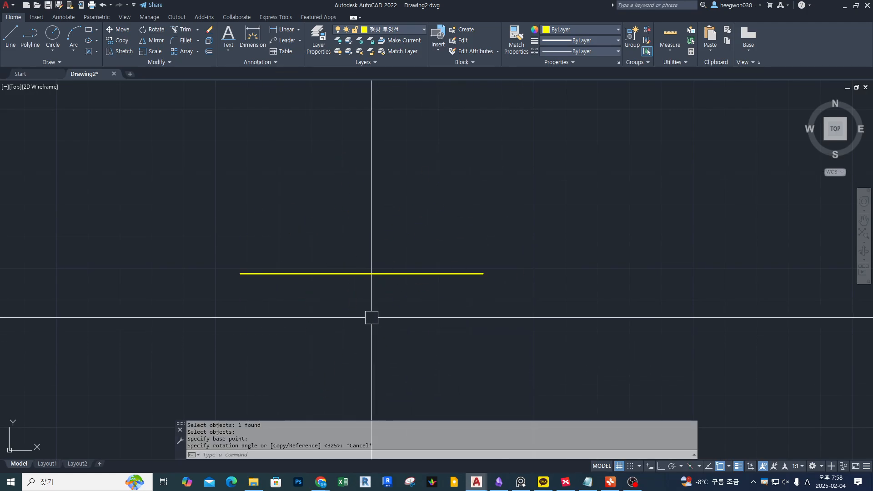
Rotate the horizontal yellow line by 45 degrees about its left endpoint.
{"action": "key", "text": "Return"}
{"action": "left_click", "coordinate": [343, 276]}
{"action": "key", "text": "Return"}
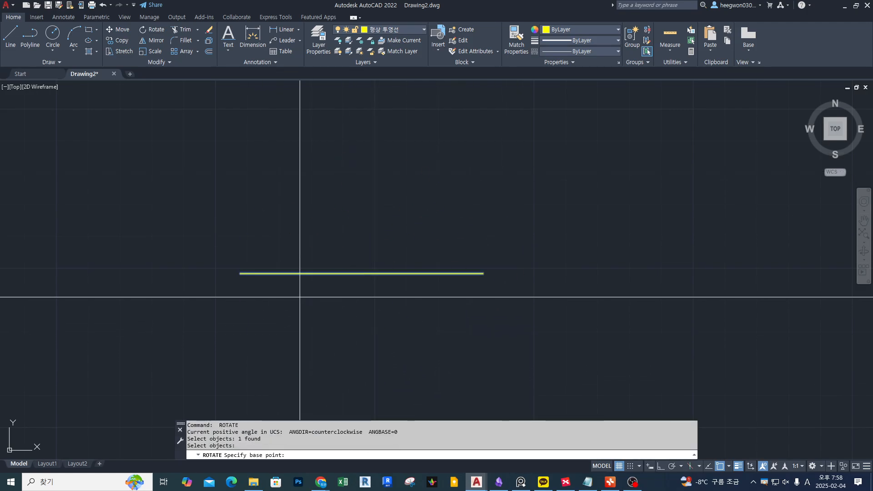
{"action": "left_click", "coordinate": [240, 274]}
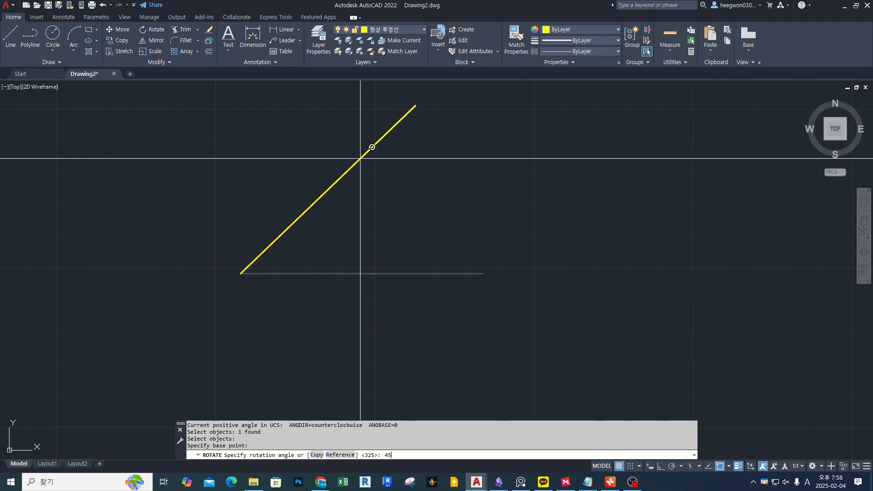
{"action": "key", "text": "Return"}
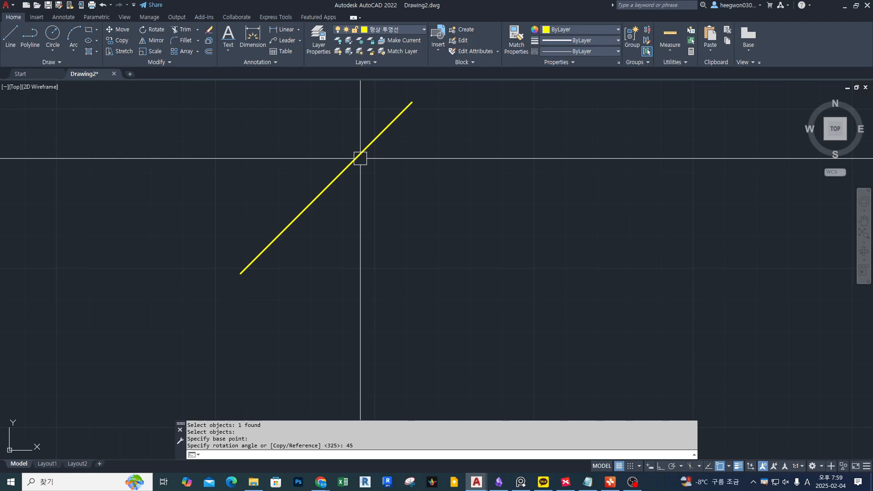
Erase the inclined yellow line beside the square plate, and undo the deletion.
{"action": "scroll", "coordinate": [380, 187], "scroll_direction": "down", "scroll_amount": 5}
{"action": "middle_click_drag", "start_coordinate": [389, 198], "coordinate": [432, 209]}
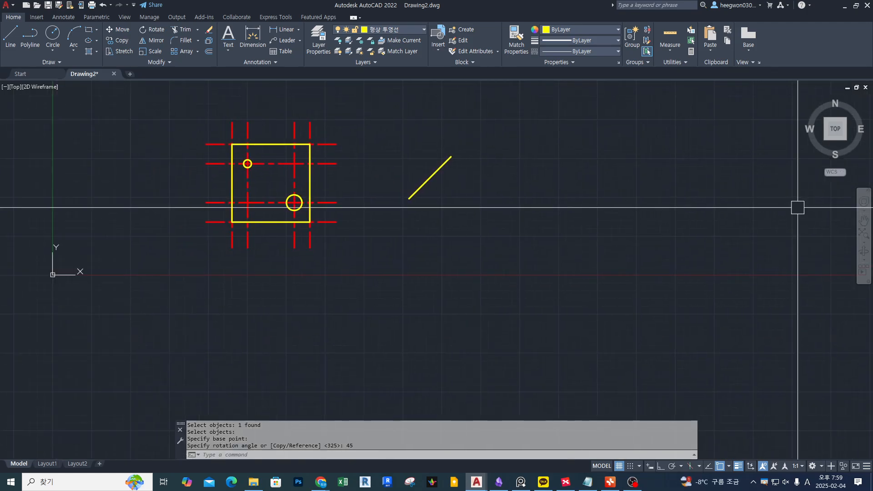
{"action": "scroll", "coordinate": [443, 144], "scroll_direction": "up", "scroll_amount": 2}
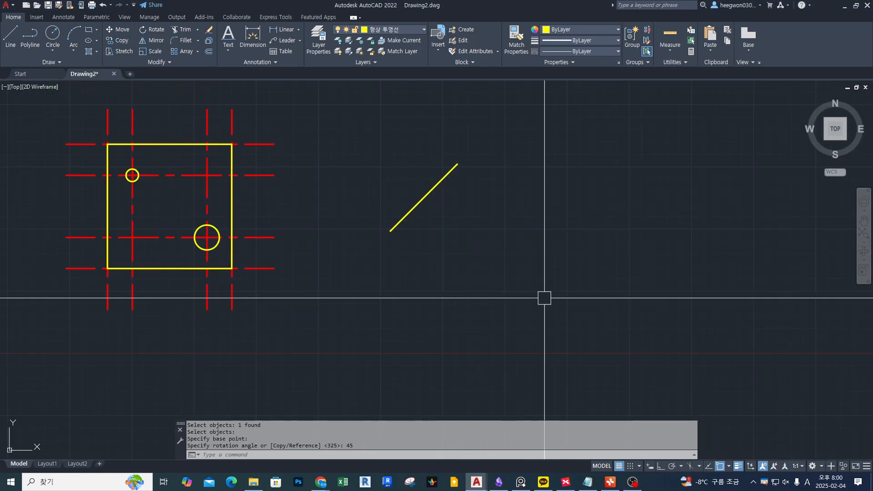
{"action": "type", "text": "e"}
{"action": "key", "text": "space"}
{"action": "left_click", "coordinate": [494, 257]}
{"action": "left_click", "coordinate": [393, 166]}
{"action": "key", "text": "space"}
{"action": "key", "text": "ctrl+z"}
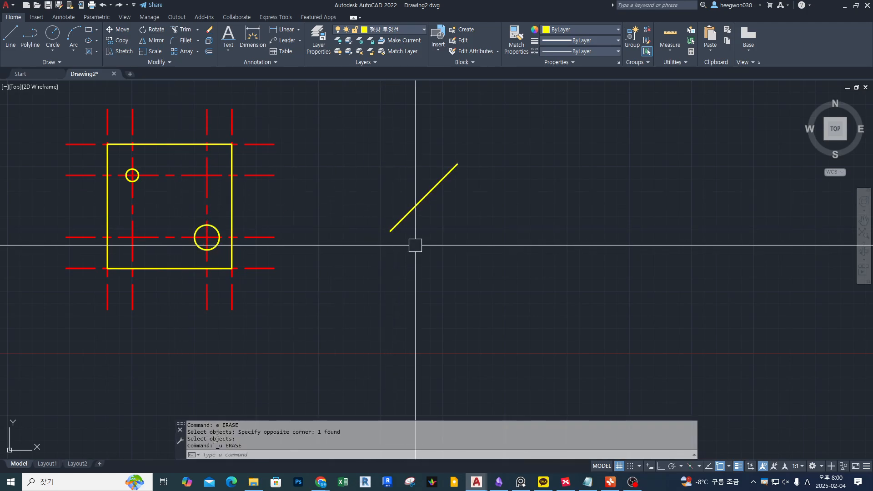
{"action": "middle_click_drag", "start_coordinate": [415, 244], "coordinate": [580, 230]}
{"action": "scroll", "coordinate": [400, 191], "scroll_direction": "up", "scroll_amount": 2}
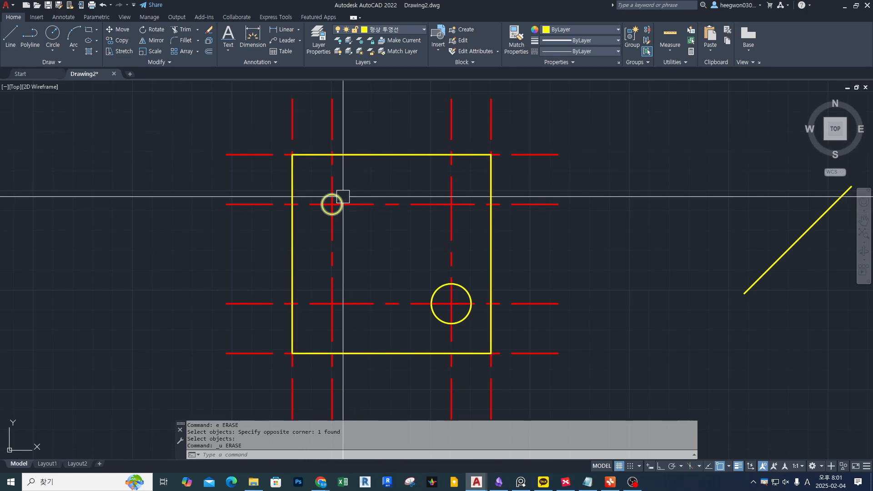
{"action": "scroll", "coordinate": [428, 269], "scroll_direction": "down", "scroll_amount": 1}
{"action": "middle_click_drag", "start_coordinate": [429, 269], "coordinate": [457, 246]}
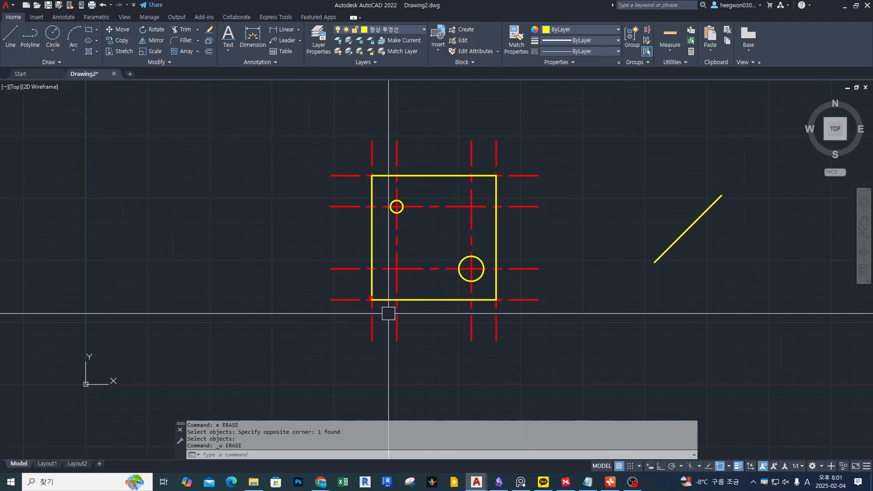
{"action": "mouse_move", "coordinate": [367, 191]}
{"action": "left_mouse_down"}
{"action": "mouse_move", "coordinate": [309, 188]}
{"action": "mouse_move", "coordinate": [288, 230]}
{"action": "left_mouse_up"}
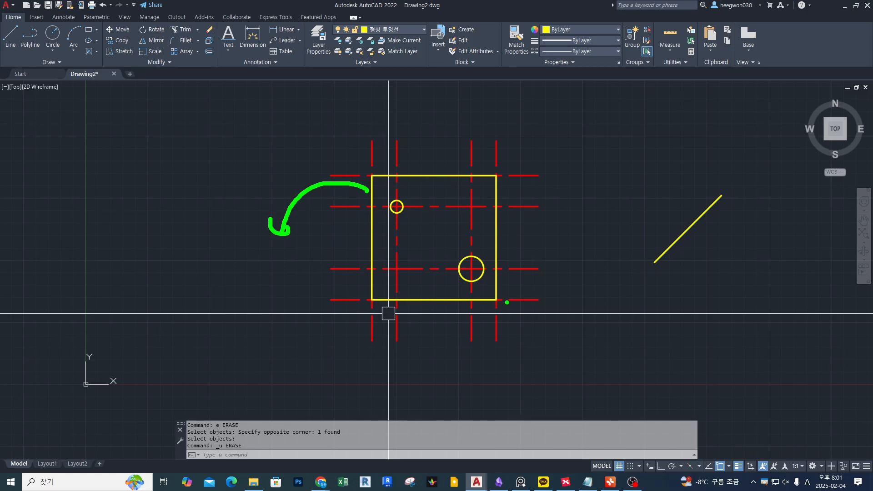
{"action": "left_click_drag", "start_coordinate": [531, 301], "coordinate": [142, 300]}
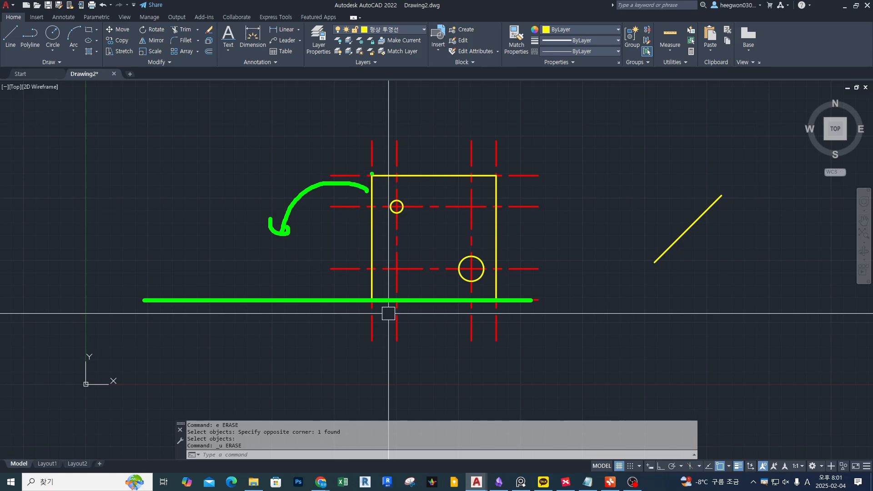
{"action": "mouse_move", "coordinate": [434, 238]}
{"action": "left_mouse_down"}
{"action": "mouse_move", "coordinate": [431, 211]}
{"action": "mouse_move", "coordinate": [300, 204]}
{"action": "left_mouse_up"}
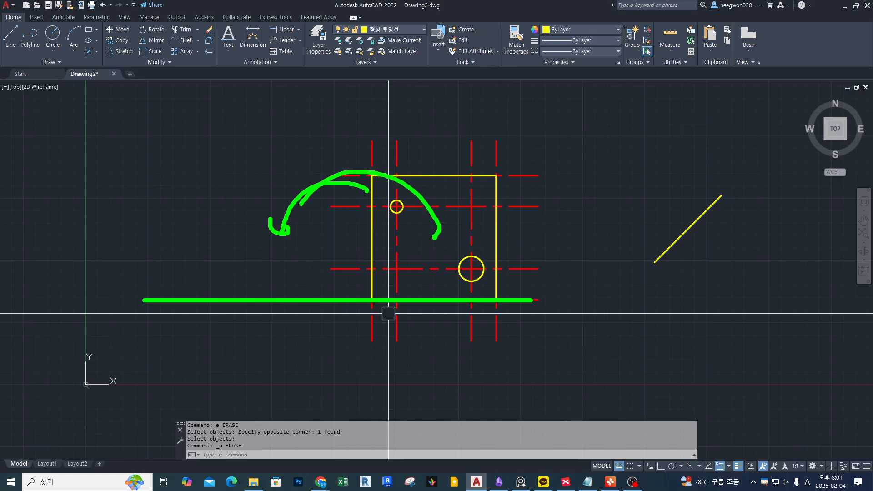
{"action": "left_click_drag", "start_coordinate": [372, 300], "coordinate": [236, 171]}
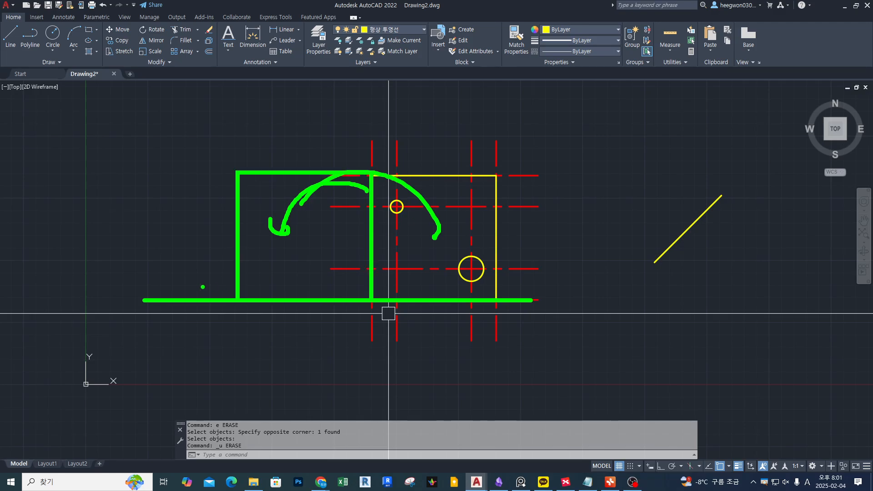
{"action": "left_click_drag", "start_coordinate": [139, 305], "coordinate": [534, 305]}
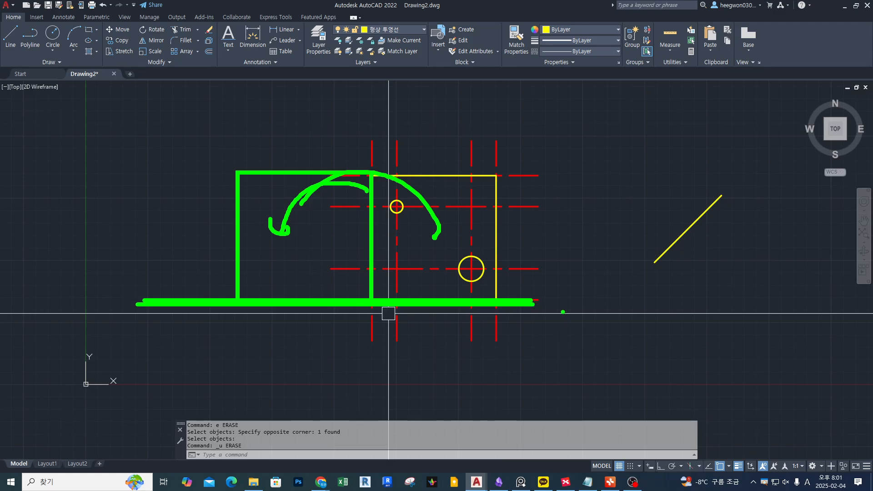
{"action": "key", "text": "Escape"}
{"action": "key", "text": "Escape"}
{"action": "key", "text": "Escape"}
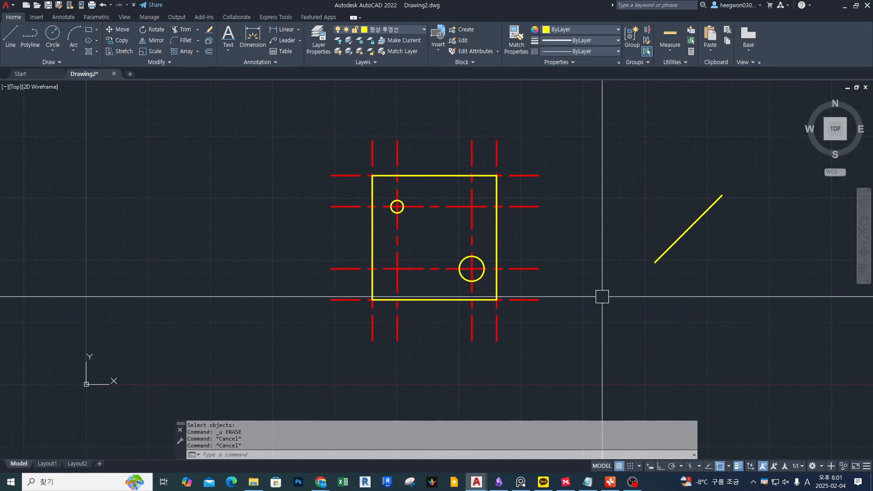
Rotate the yellow square and its two circles by 90 degrees about the square's lower-left corner, leaving the red centerlines out and Ortho mode off.
{"action": "type", "text": "ro"}
{"action": "key", "text": "Return"}
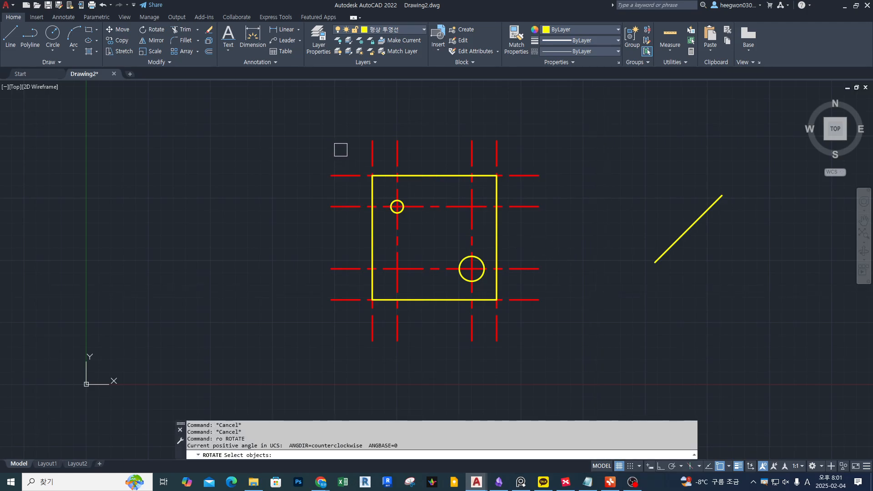
{"action": "scroll", "coordinate": [351, 161], "scroll_direction": "up", "scroll_amount": 2}
{"action": "middle_click_drag", "start_coordinate": [364, 172], "coordinate": [309, 144]}
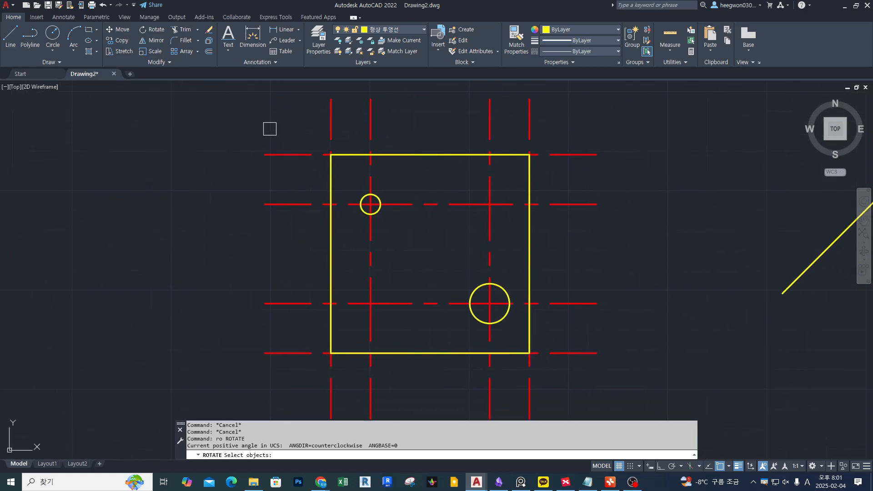
{"action": "left_click", "coordinate": [288, 122]}
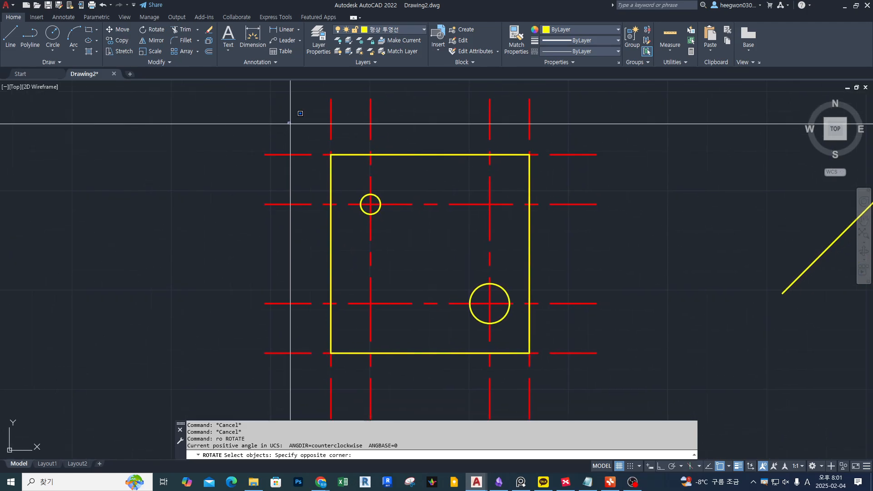
{"action": "left_click", "coordinate": [546, 376]}
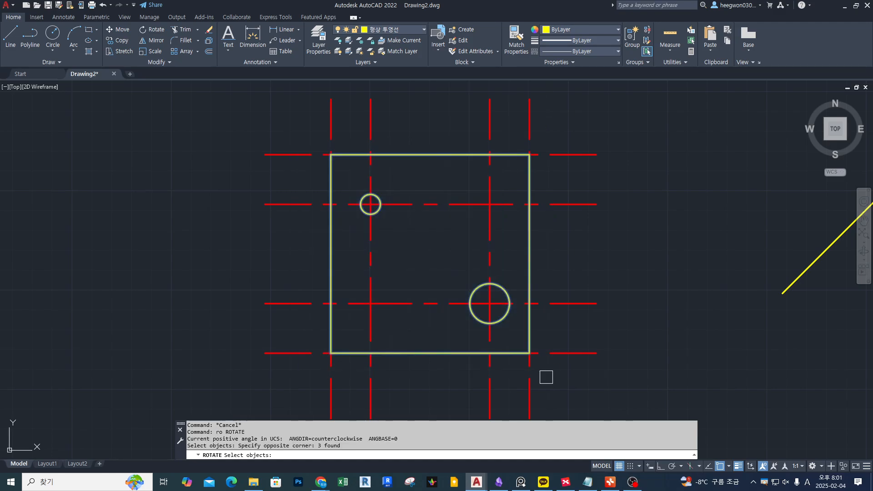
{"action": "key", "text": "Return"}
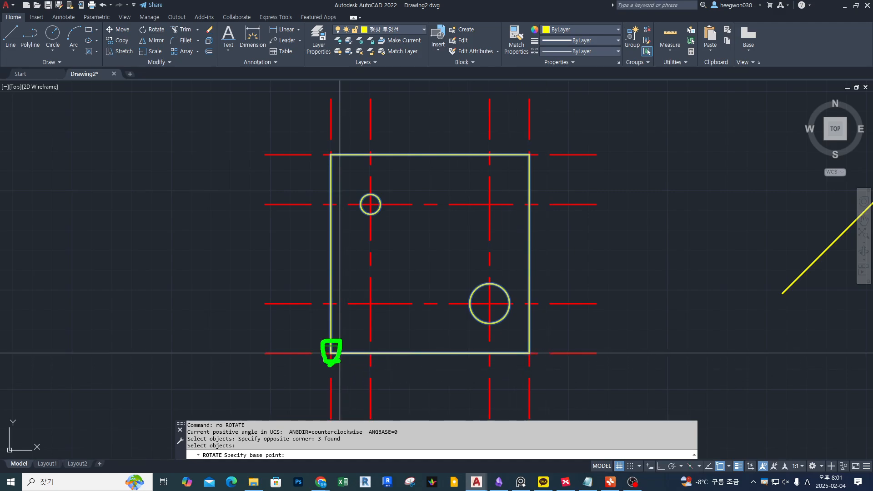
{"action": "left_click", "coordinate": [330, 353]}
{"action": "key", "text": "F8"}
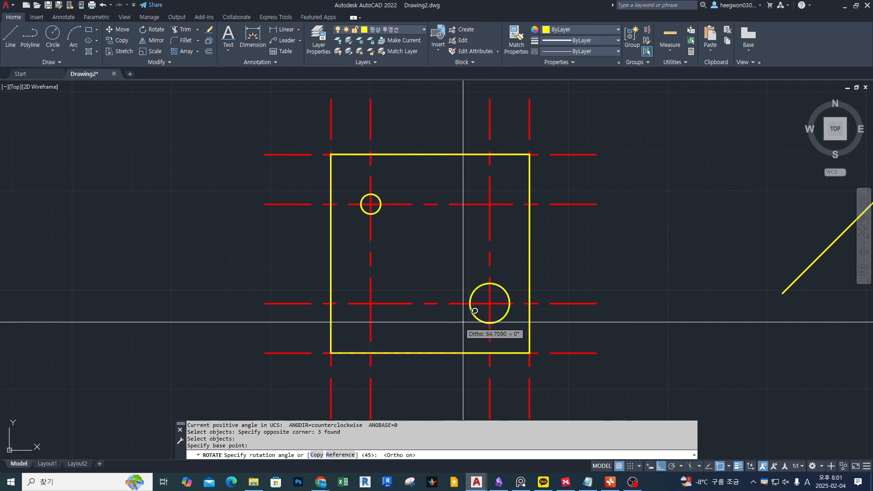
{"action": "key", "text": "F8"}
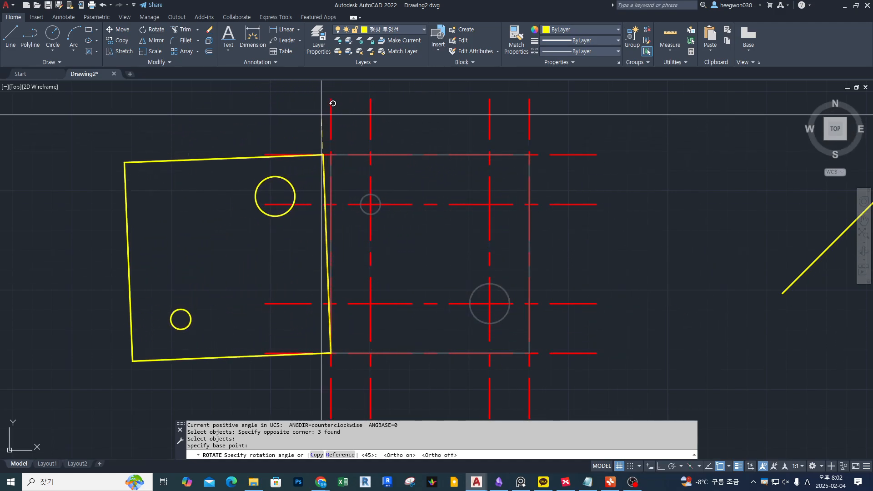
{"action": "type", "text": "0"}
{"action": "key", "text": "Return"}
{"action": "scroll", "coordinate": [449, 241], "scroll_direction": "down", "scroll_amount": 2}
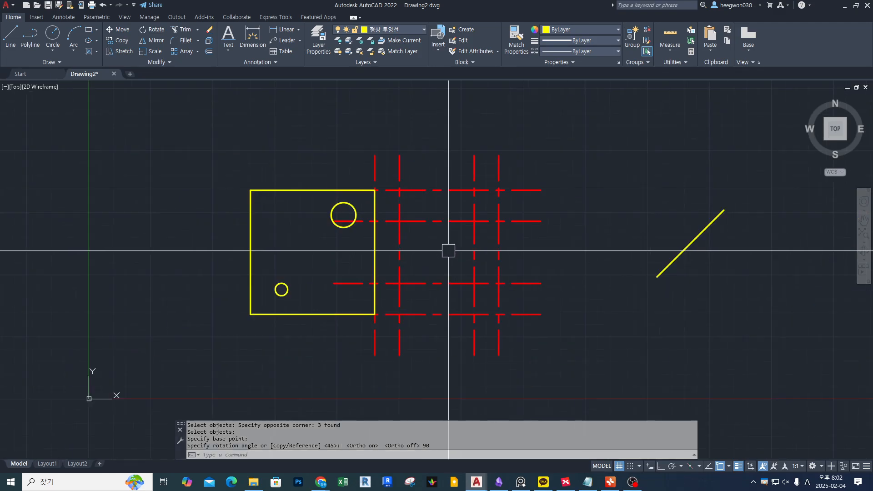
Rotate the yellow square with both circles by another 90 degrees, using its current lower-left corner as the base point.
{"action": "middle_click_drag", "start_coordinate": [448, 249], "coordinate": [523, 259]}
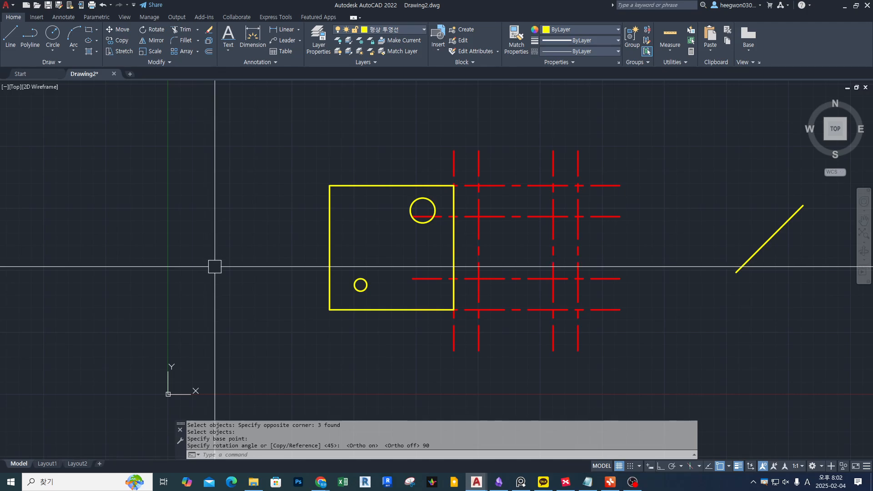
{"action": "type", "text": "ro"}
{"action": "key", "text": "Return"}
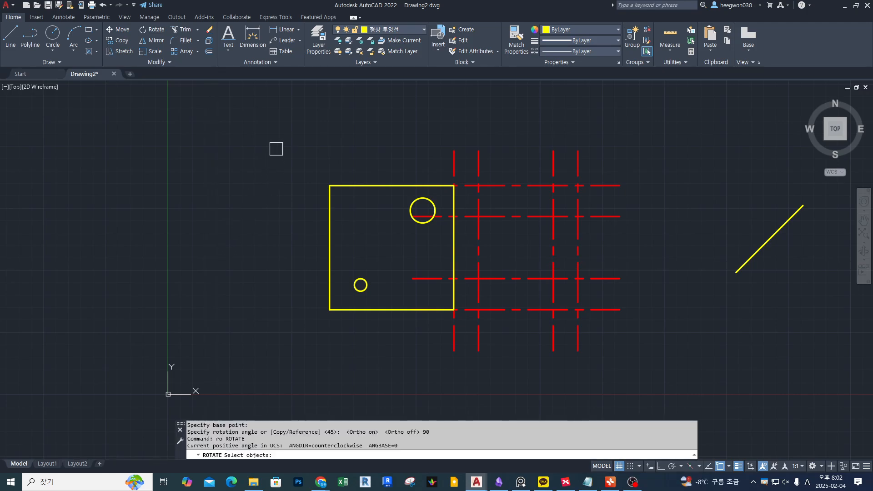
{"action": "left_click", "coordinate": [276, 149]}
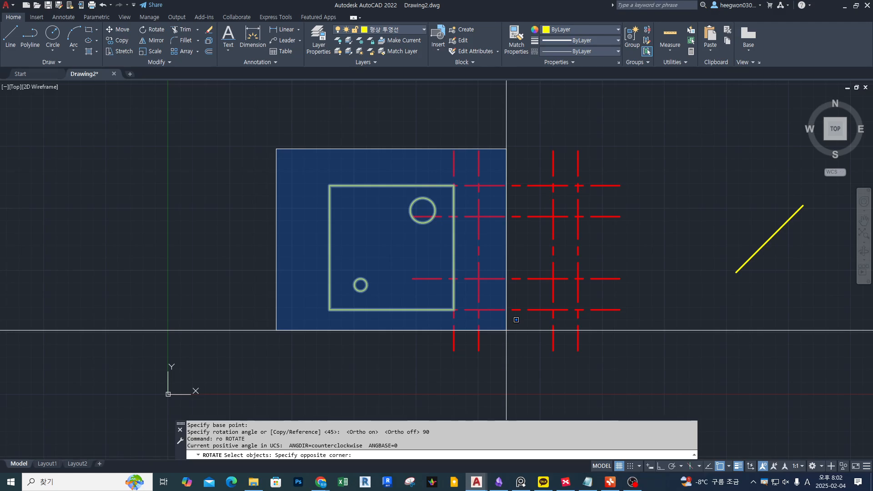
{"action": "left_click", "coordinate": [513, 332]}
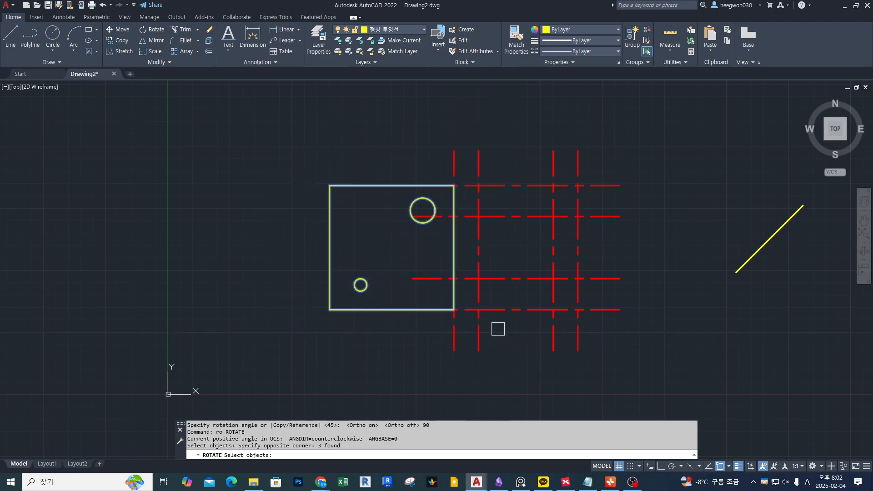
{"action": "key", "text": "Return"}
{"action": "left_click", "coordinate": [330, 310]}
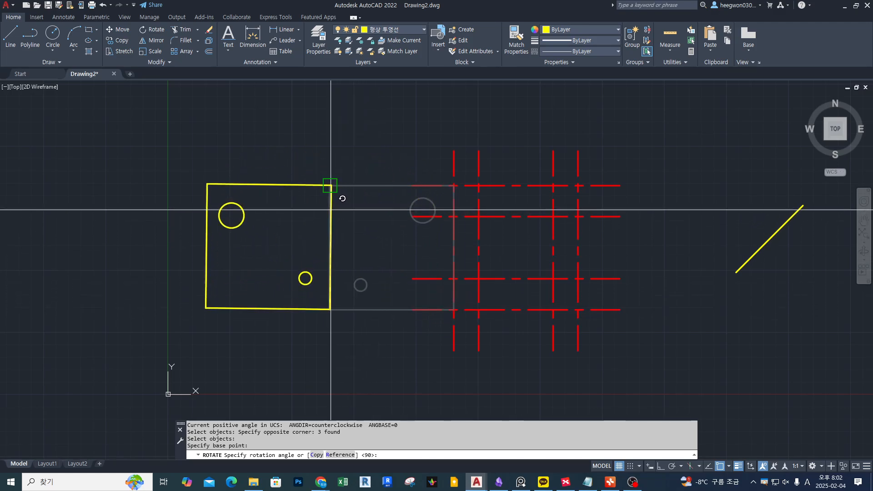
{"action": "type", "text": "90"}
{"action": "key", "text": "Return"}
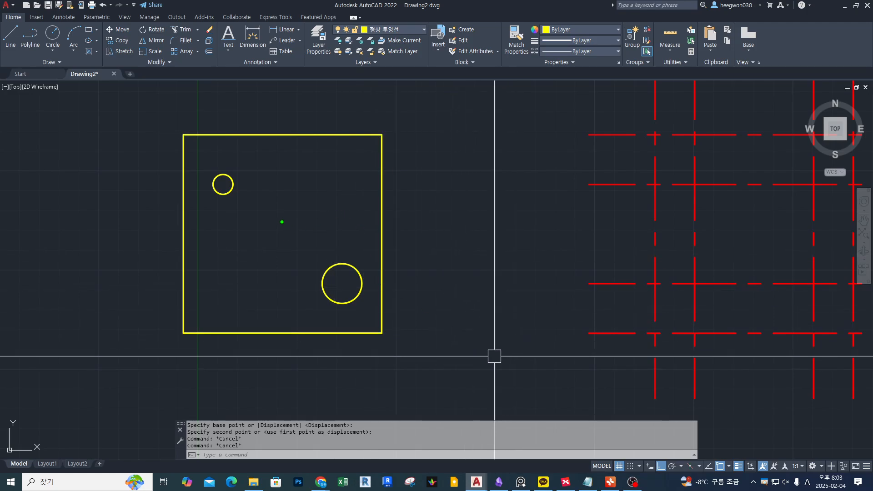
{"action": "left_click_drag", "start_coordinate": [281, 222], "coordinate": [272, 233]}
{"action": "mouse_move", "coordinate": [272, 225]}
{"action": "left_mouse_down"}
{"action": "mouse_move", "coordinate": [285, 228]}
{"action": "mouse_move", "coordinate": [279, 242]}
{"action": "left_mouse_up"}
{"action": "key", "text": "Escape"}
{"action": "key", "text": "Escape"}
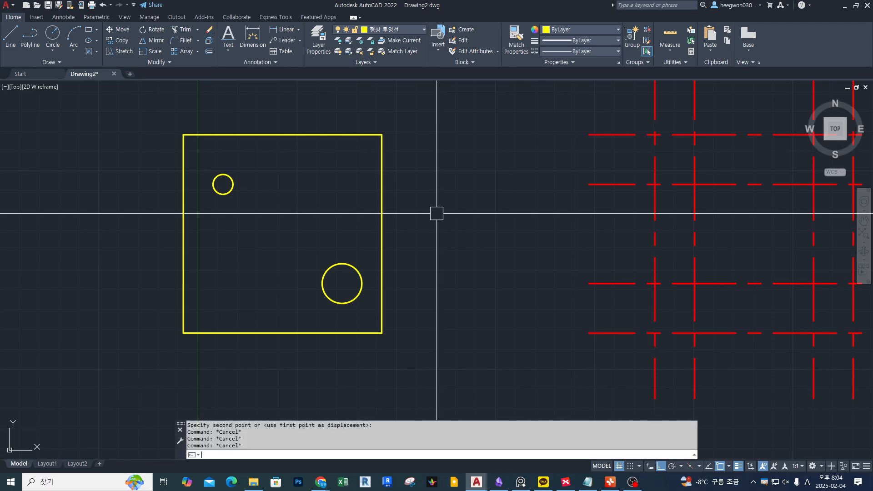
Draw a diagonal line from the square's upper-right corner to its lower-left corner with Ortho mode off.
{"action": "type", "text": "l"}
{"action": "key", "text": "Return"}
{"action": "left_click", "coordinate": [382, 134]}
{"action": "key", "text": "F8"}
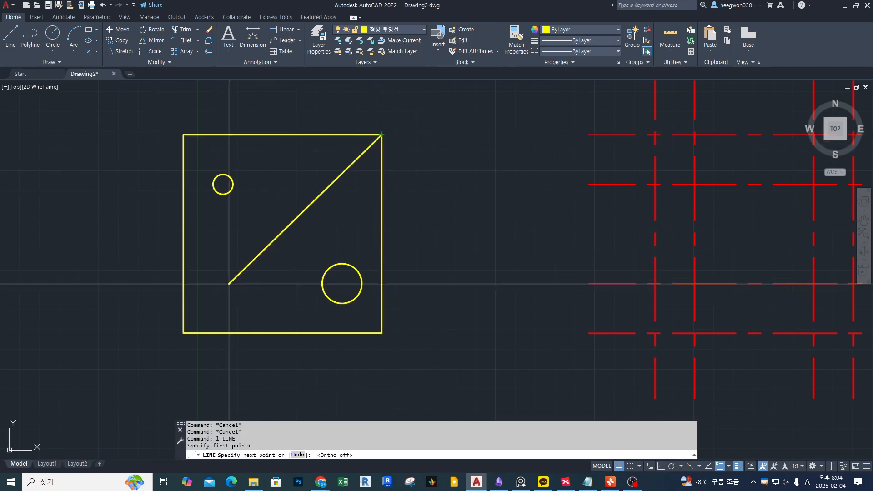
{"action": "left_click", "coordinate": [183, 333]}
{"action": "key", "text": "Return"}
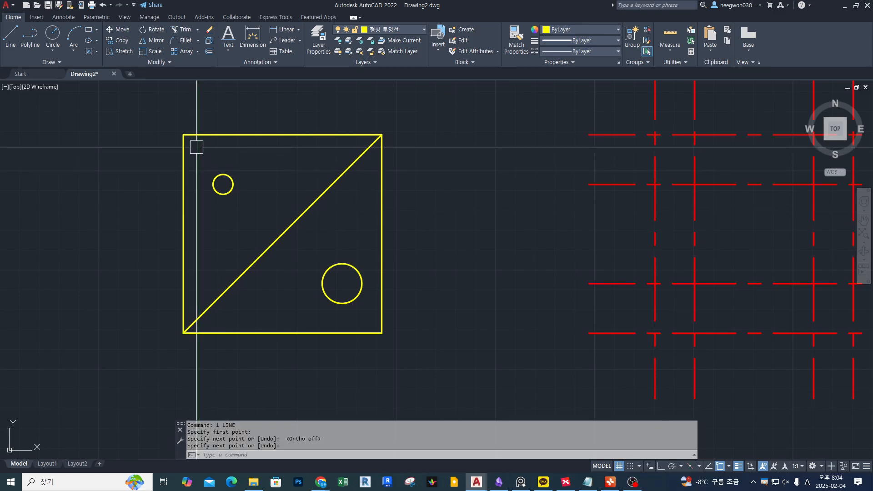
{"action": "key", "text": "Return"}
{"action": "left_click", "coordinate": [183, 135]}
{"action": "key", "text": "Escape"}
{"action": "key", "text": "Escape"}
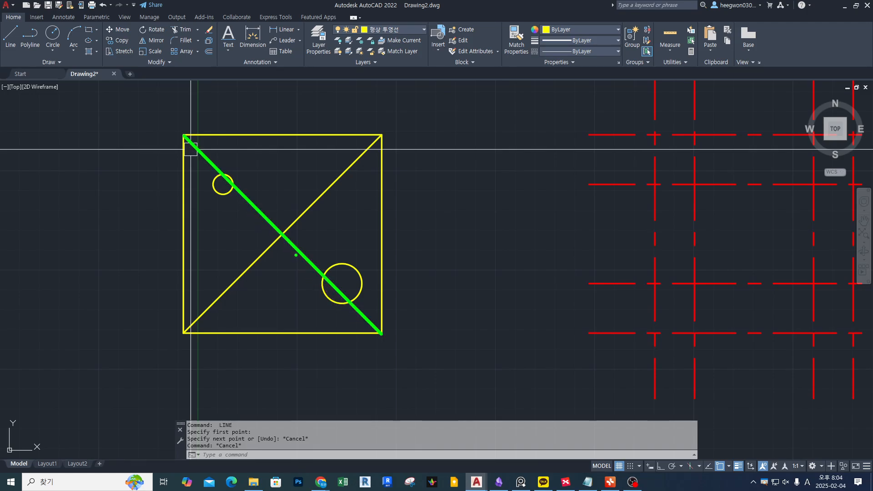
{"action": "left_click_drag", "start_coordinate": [280, 219], "coordinate": [295, 234]}
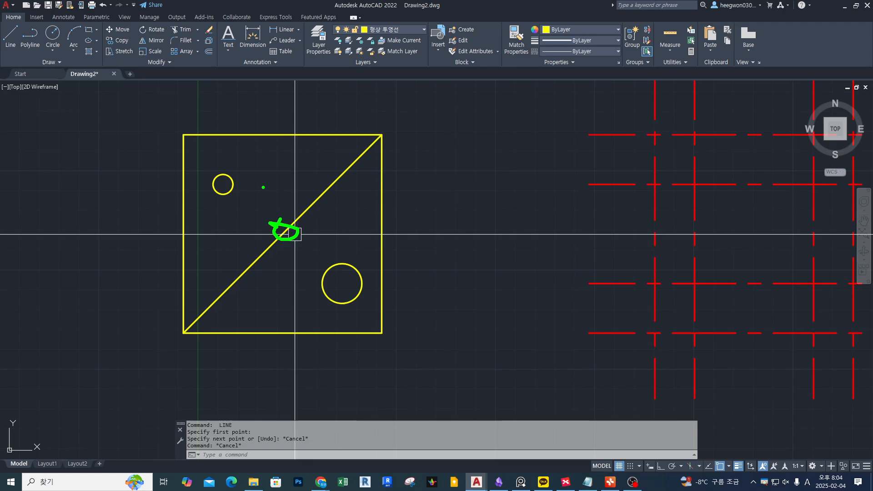
{"action": "left_click_drag", "start_coordinate": [267, 181], "coordinate": [315, 272]}
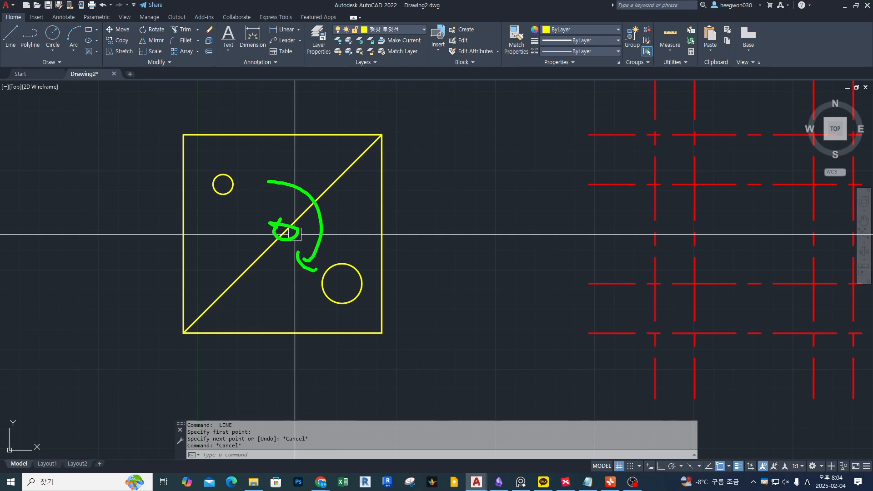
{"action": "key", "text": "Escape"}
{"action": "key", "text": "Escape"}
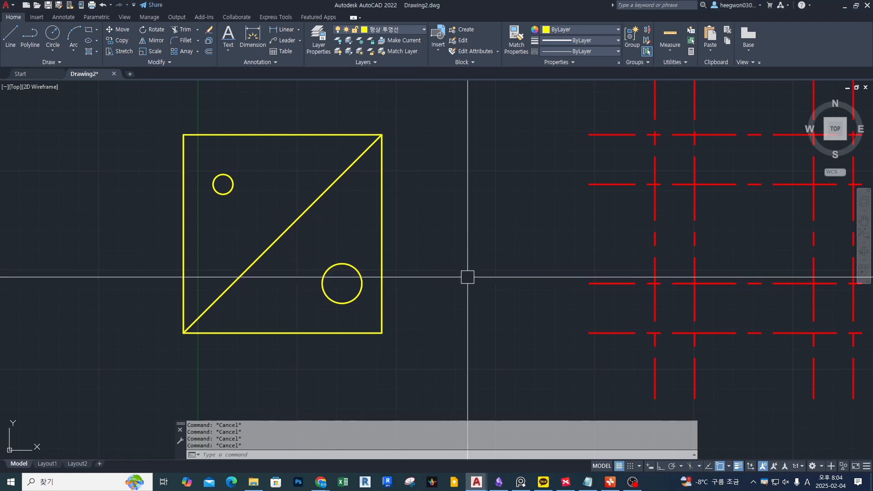
Match the properties of a red dashed centerline onto the square's diagonal line.
{"action": "type", "text": "ma"}
{"action": "key", "text": "Return"}
{"action": "left_click", "coordinate": [600, 184]}
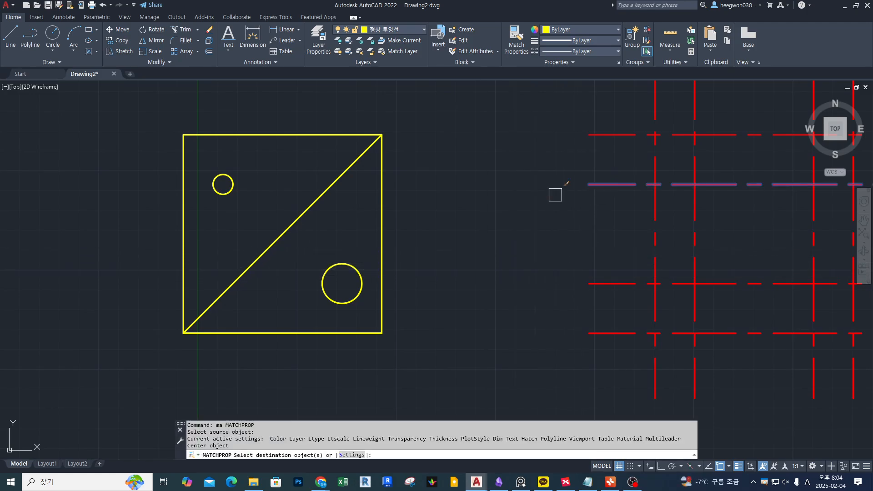
{"action": "left_click", "coordinate": [309, 207]}
{"action": "key", "text": "Return"}
Rotate the yellow square and its two circles by 90 degrees about the midpoint of the diagonal, leaving the diagonal out.
{"action": "type", "text": "ro"}
{"action": "key", "text": "Return"}
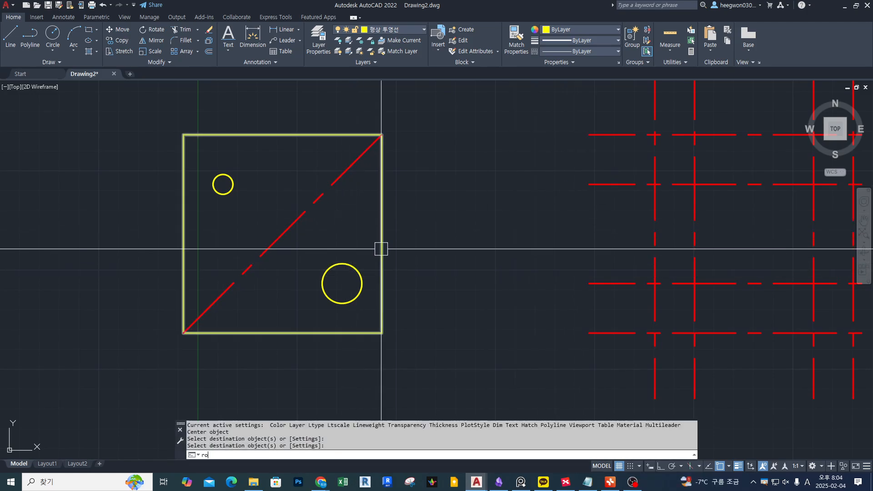
{"action": "left_click", "coordinate": [419, 238]}
{"action": "left_click", "coordinate": [313, 352]}
{"action": "left_click", "coordinate": [235, 141]}
{"action": "left_click", "coordinate": [171, 214]}
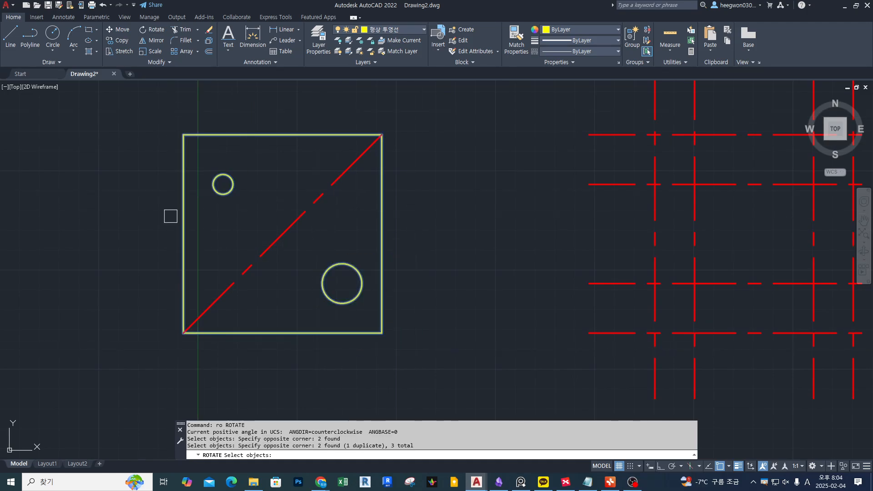
{"action": "key", "text": "Return"}
{"action": "left_click", "coordinate": [283, 233]}
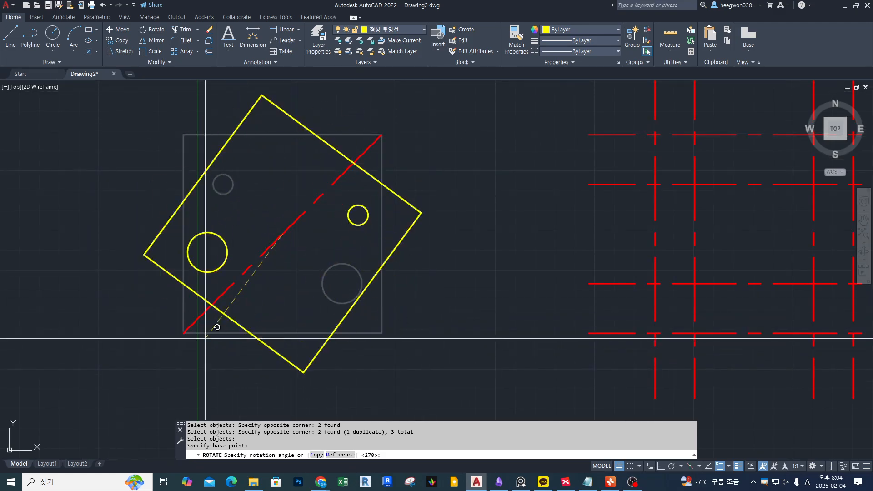
{"action": "type", "text": "9"}
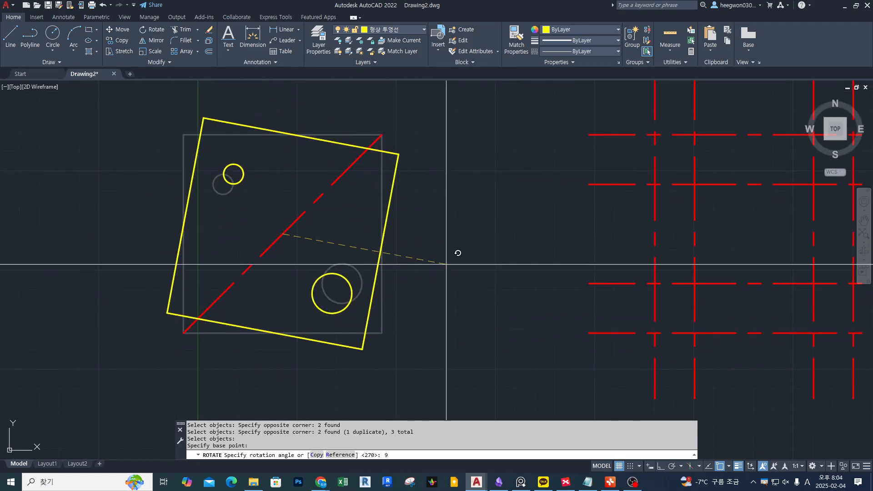
{"action": "type", "text": "0"}
{"action": "key", "text": "Return"}
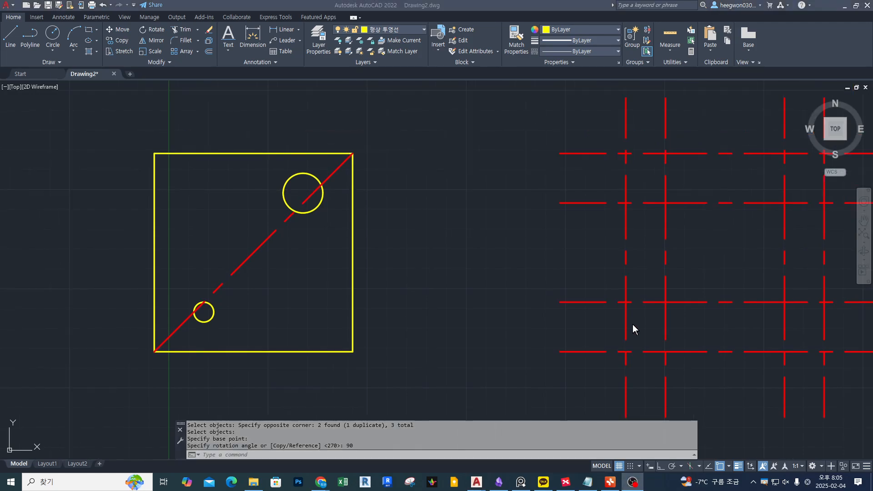
Erase the red diagonal line inside the square.
{"action": "left_click", "coordinate": [468, 286]}
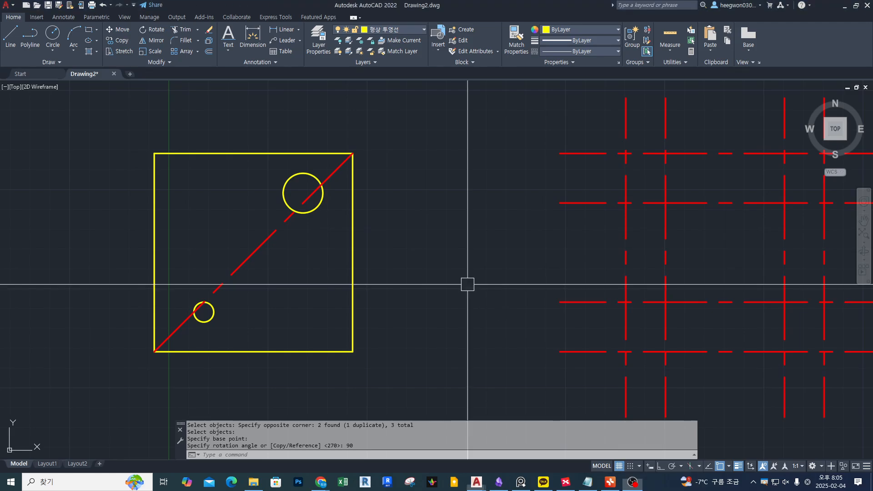
{"action": "left_click", "coordinate": [256, 243]}
{"action": "type", "text": "e"}
{"action": "key", "text": "Return"}
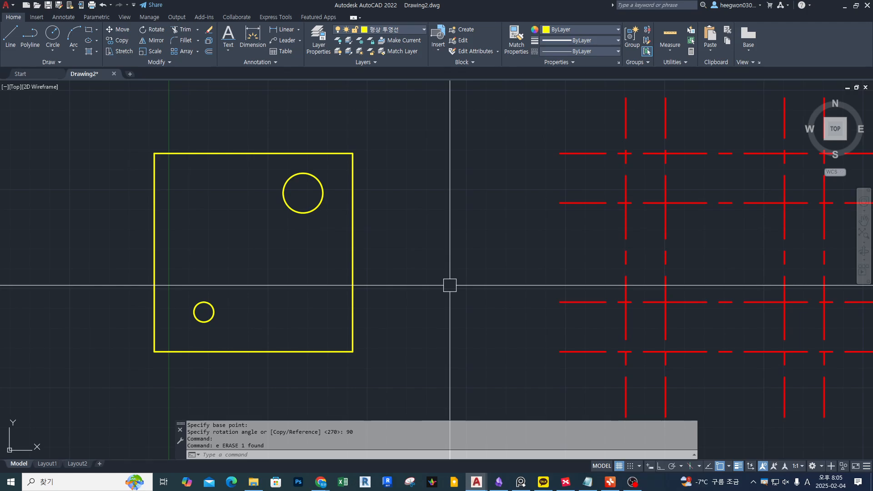
{"action": "middle_click_drag", "start_coordinate": [450, 285], "coordinate": [528, 282]}
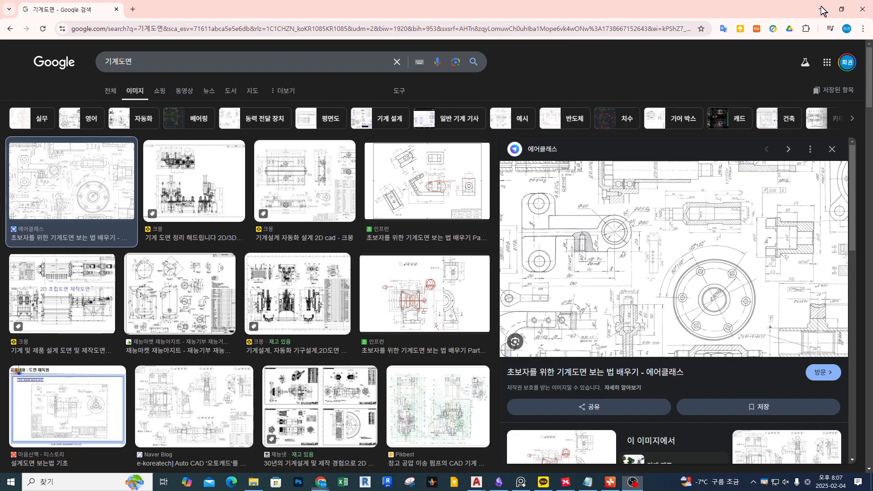
Minimize the browser with the mechanical drawing images to return to the AutoCAD drawing.
{"action": "left_click", "coordinate": [820, 7]}
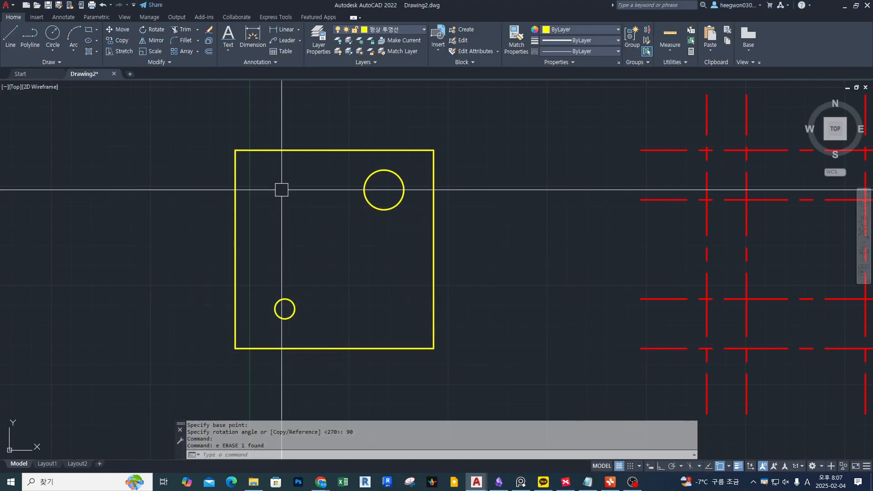
{"action": "middle_click_drag", "start_coordinate": [282, 189], "coordinate": [325, 196]}
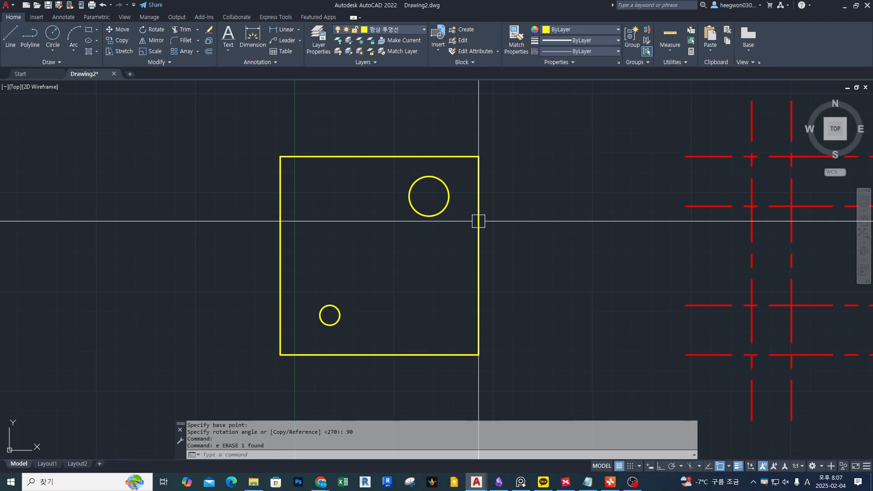
{"action": "middle_click_drag", "start_coordinate": [461, 228], "coordinate": [468, 228]}
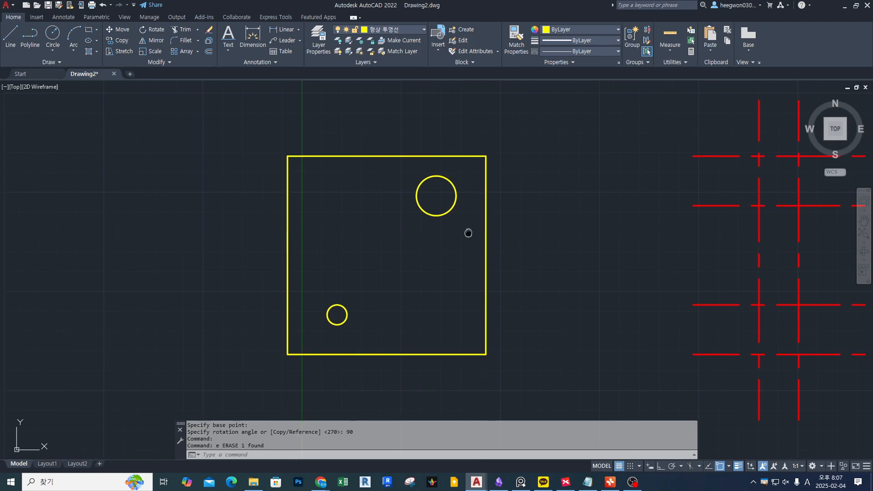
{"action": "middle_click_drag", "start_coordinate": [408, 247], "coordinate": [417, 245]}
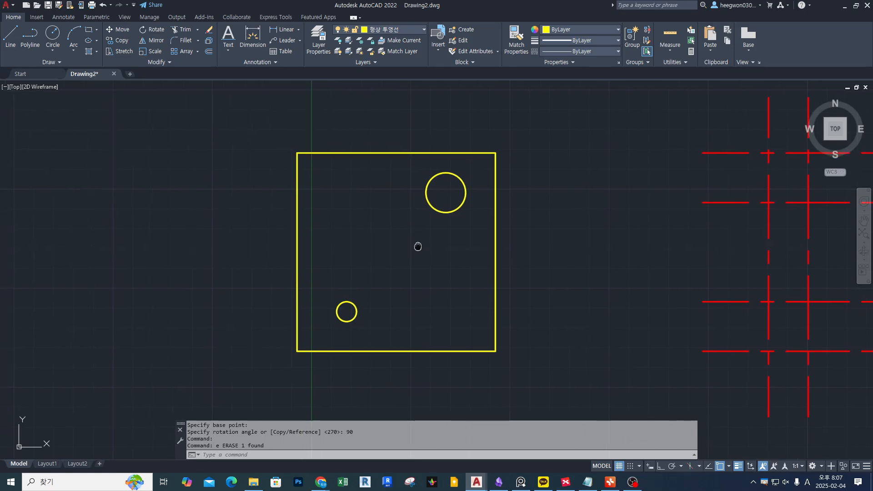
{"action": "mouse_move", "coordinate": [293, 351]}
{"action": "left_mouse_down"}
{"action": "mouse_move", "coordinate": [302, 351]}
{"action": "mouse_move", "coordinate": [227, 197]}
{"action": "mouse_move", "coordinate": [111, 150]}
{"action": "mouse_move", "coordinate": [85, 151]}
{"action": "left_mouse_up"}
{"action": "mouse_move", "coordinate": [384, 208]}
{"action": "left_mouse_down"}
{"action": "mouse_move", "coordinate": [232, 196]}
{"action": "mouse_move", "coordinate": [229, 209]}
{"action": "left_mouse_up"}
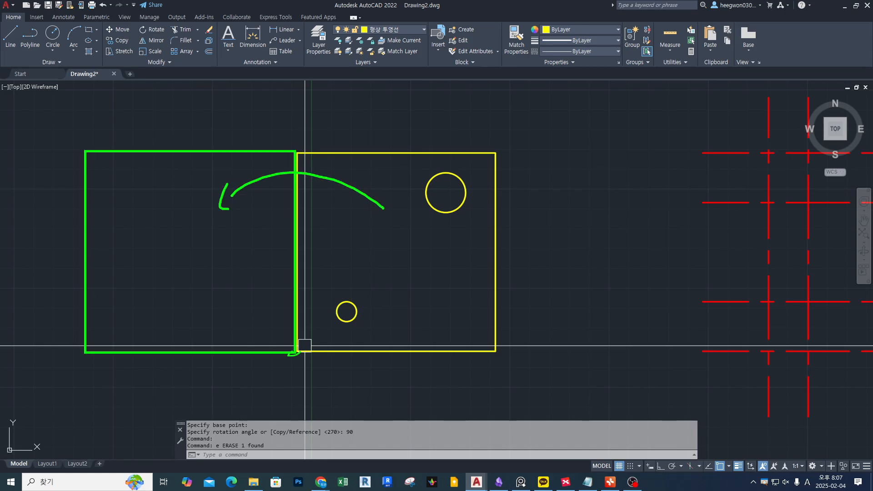
{"action": "key", "text": "Escape"}
Rotate the square and both circles to 90 degrees about the square's lower-left corner, setting the angle graphically with Ortho mode on.
{"action": "type", "text": "ro"}
{"action": "key", "text": "Return"}
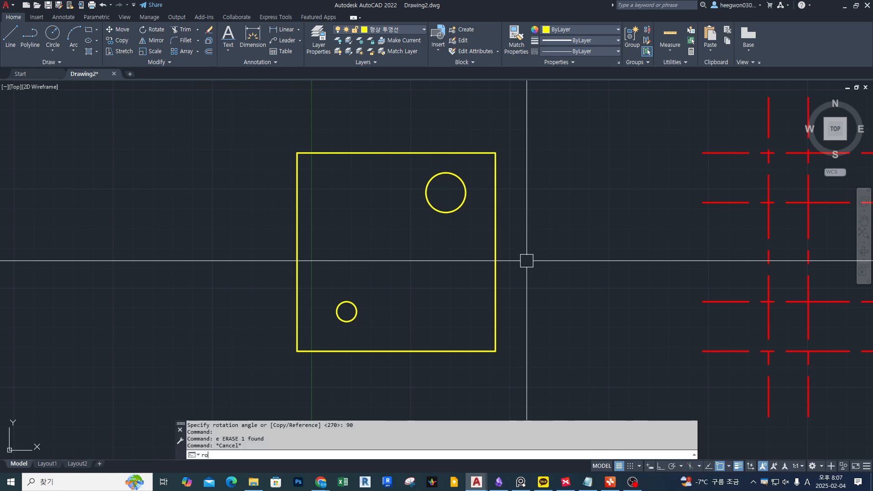
{"action": "left_click", "coordinate": [554, 119]}
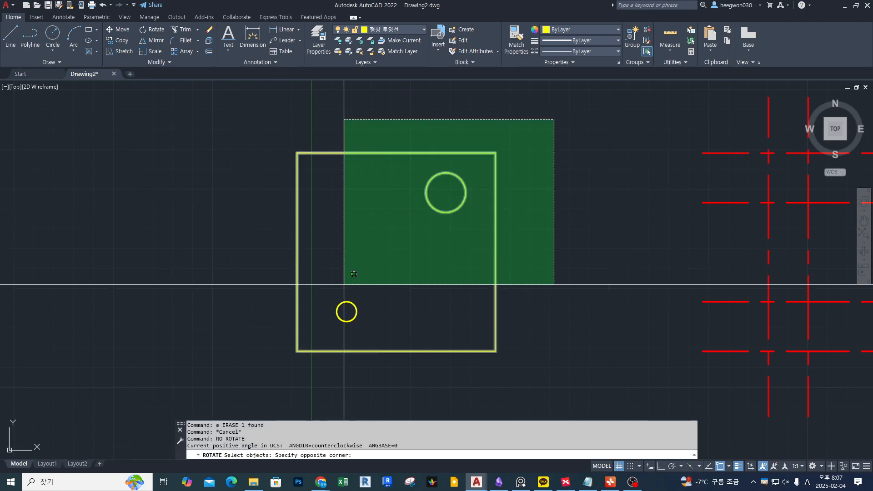
{"action": "left_click", "coordinate": [226, 380]}
{"action": "key", "text": "Return"}
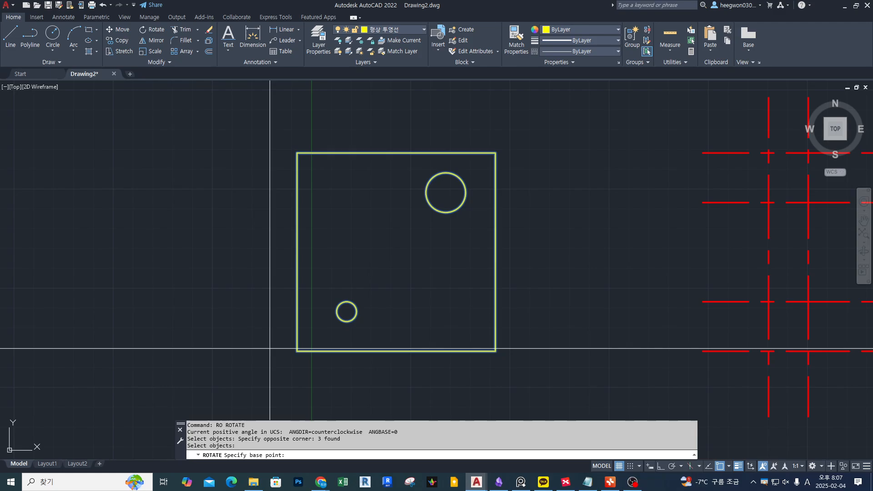
{"action": "left_click", "coordinate": [298, 351]}
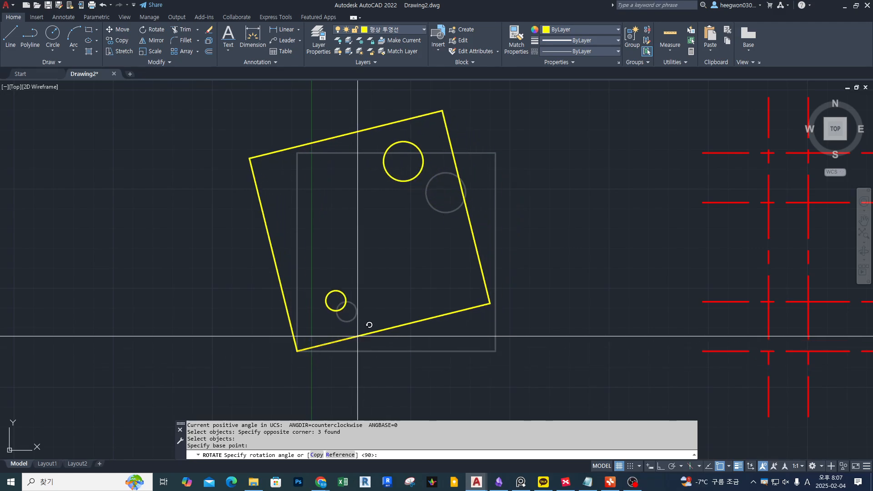
{"action": "key", "text": "F8"}
{"action": "scroll", "coordinate": [406, 298], "scroll_direction": "down", "scroll_amount": 2}
{"action": "middle_click_drag", "start_coordinate": [401, 310], "coordinate": [386, 318]}
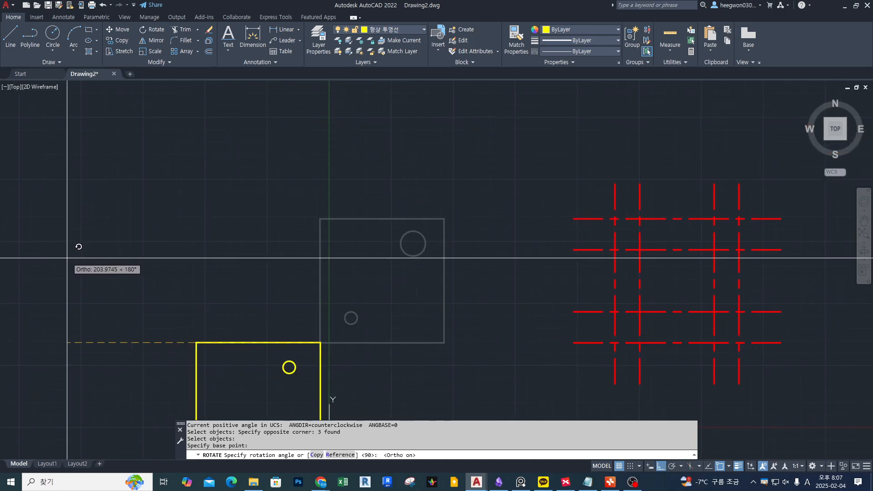
{"action": "scroll", "coordinate": [77, 245], "scroll_direction": "down", "scroll_amount": 2}
{"action": "middle_click_drag", "start_coordinate": [77, 245], "coordinate": [113, 185]}
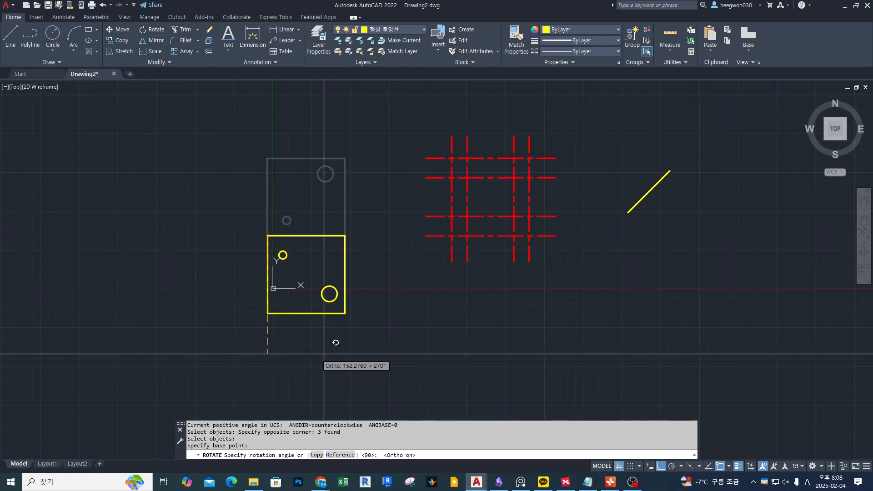
{"action": "scroll", "coordinate": [266, 130], "scroll_direction": "up", "scroll_amount": 2}
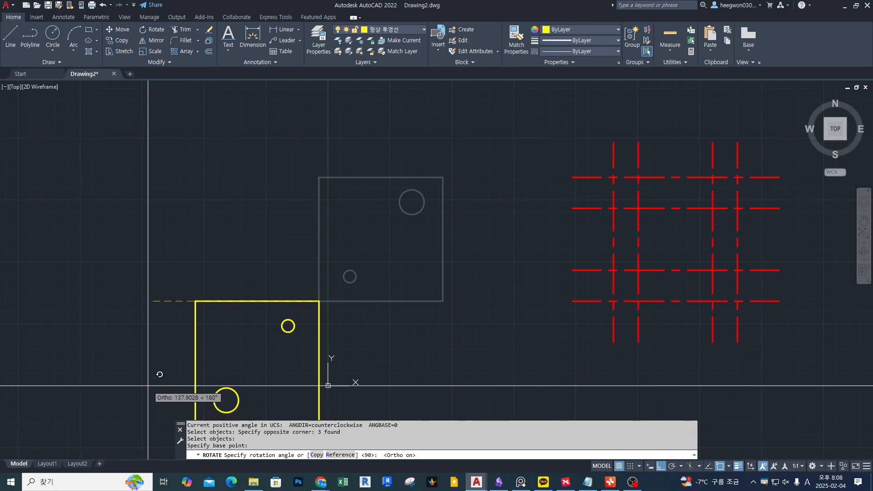
{"action": "middle_click_drag", "start_coordinate": [160, 372], "coordinate": [132, 288]}
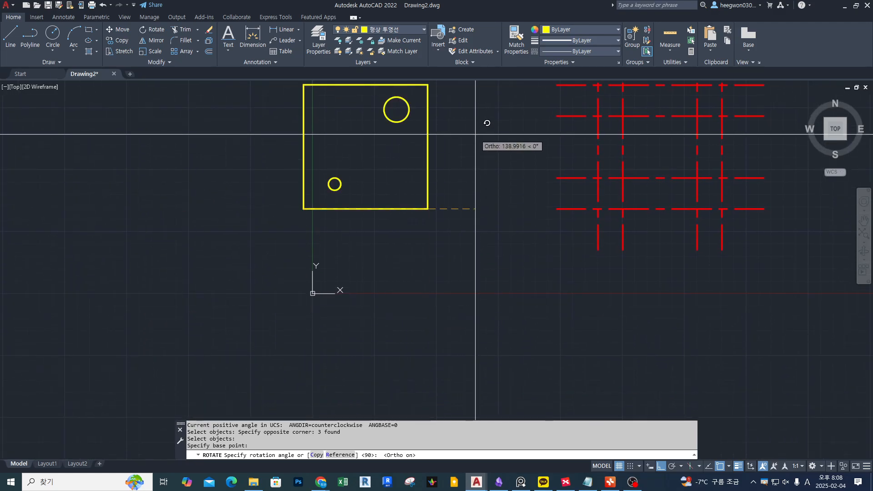
{"action": "middle_click_drag", "start_coordinate": [475, 131], "coordinate": [490, 189]}
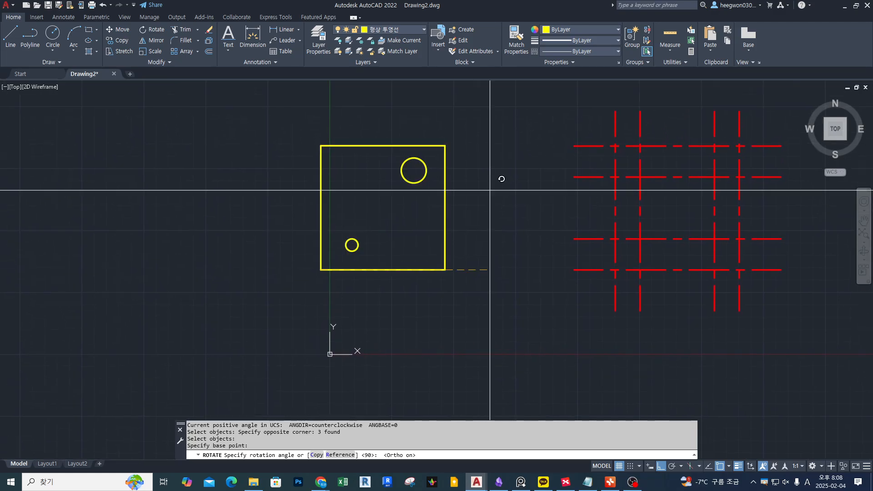
{"action": "middle_click_drag", "start_coordinate": [230, 117], "coordinate": [234, 146]}
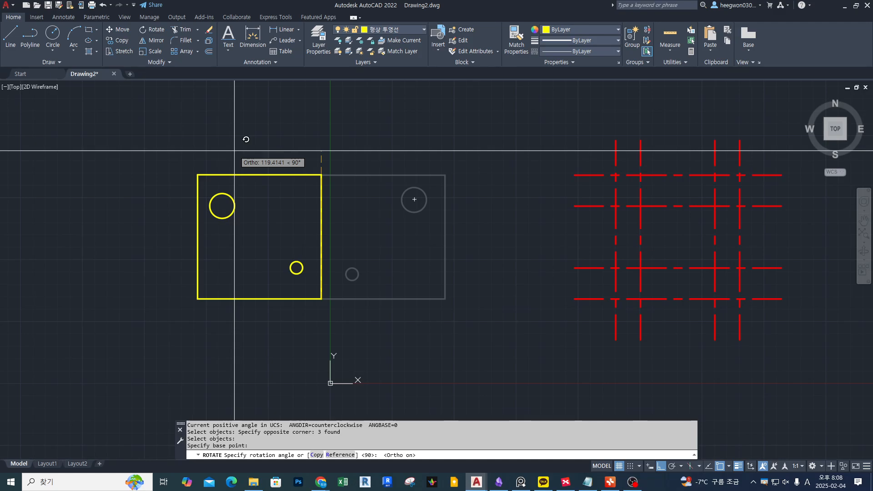
{"action": "left_click", "coordinate": [357, 119]}
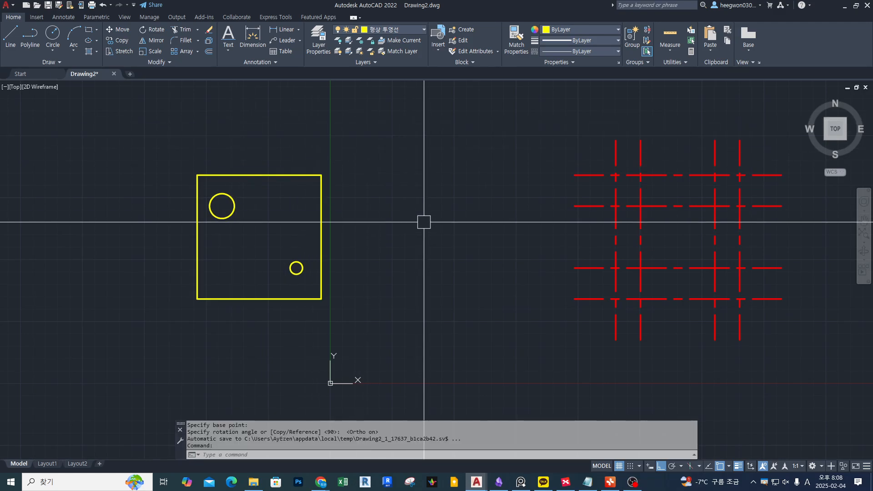
Rotate the square with its circles another 90 degrees in Ortho mode, using its current lower-left corner as the base point.
{"action": "left_click", "coordinate": [393, 138]}
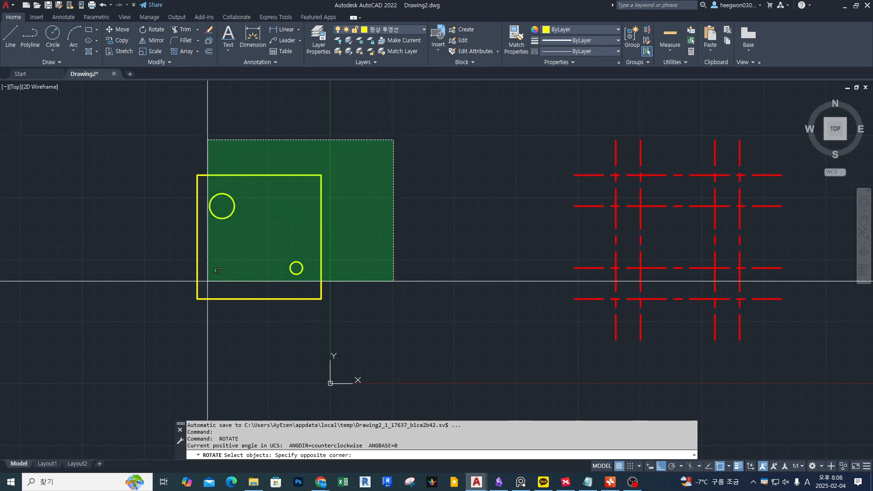
{"action": "left_click", "coordinate": [195, 298]}
{"action": "key", "text": "Return"}
{"action": "left_click", "coordinate": [197, 299]}
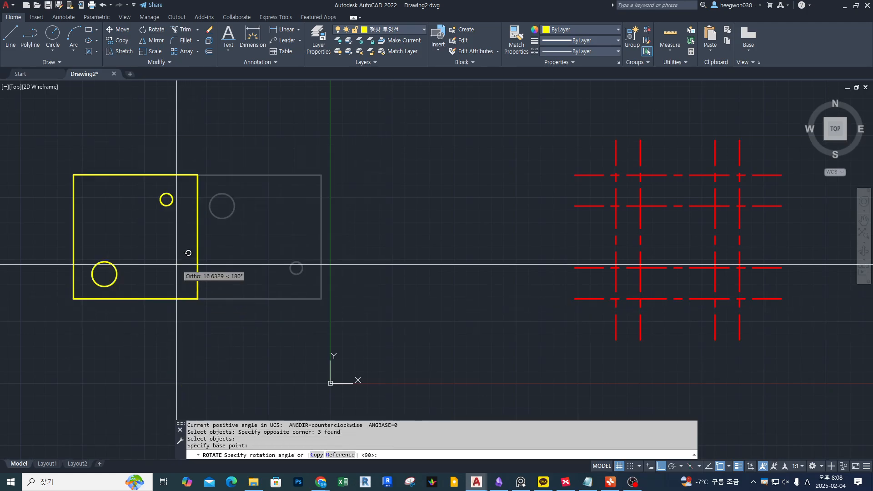
{"action": "left_click", "coordinate": [211, 121]}
Rotate the square and both circles to 270 degrees about the square's upper-right corner, setting the angle graphically in Ortho mode.
{"action": "key", "text": "Return"}
{"action": "middle_click_drag", "start_coordinate": [198, 144], "coordinate": [336, 151]}
{"action": "left_click", "coordinate": [137, 127]}
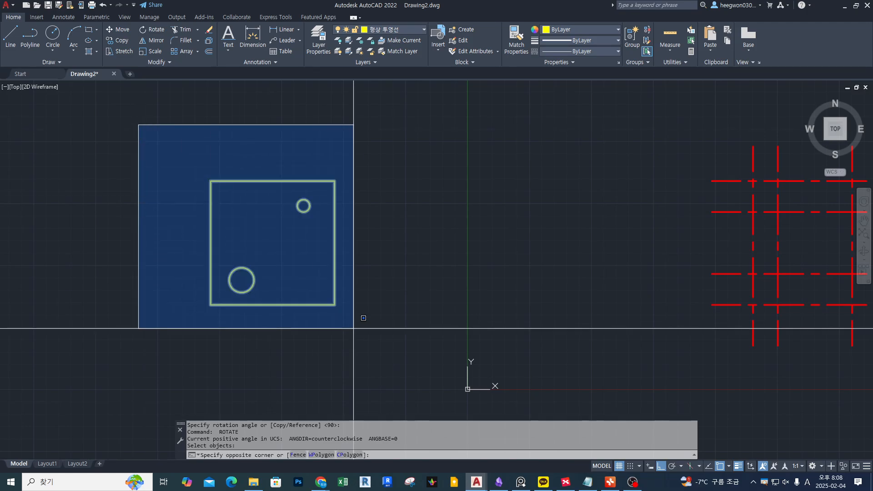
{"action": "left_click", "coordinate": [361, 321]}
{"action": "key", "text": "Return"}
{"action": "left_click", "coordinate": [334, 181]}
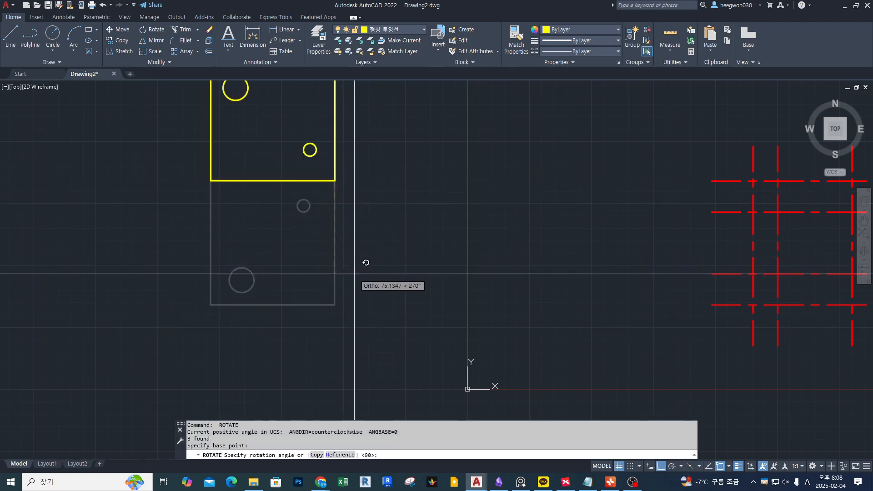
{"action": "left_click", "coordinate": [355, 273]}
Rotate the square with its circles by 270 degrees again, using a base point just beside its current upper-right corner.
{"action": "middle_click_drag", "start_coordinate": [372, 209], "coordinate": [382, 288]}
{"action": "key", "text": "Return"}
{"action": "left_click", "coordinate": [399, 299]}
{"action": "left_click", "coordinate": [189, 131]}
{"action": "key", "text": "Return"}
{"action": "left_click", "coordinate": [346, 145]}
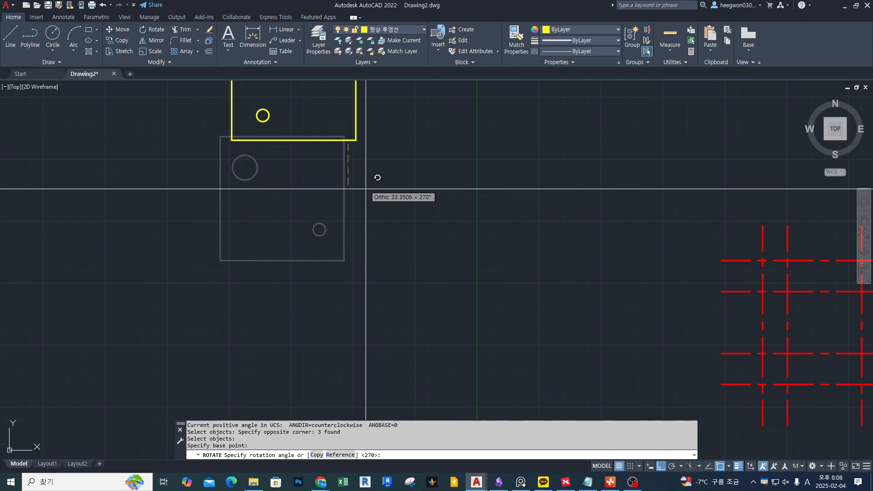
{"action": "left_click", "coordinate": [371, 219]}
Rotate the square and its circles by 270 degrees about the square's lower-right corner in Ortho mode.
{"action": "middle_click_drag", "start_coordinate": [394, 170], "coordinate": [395, 285]}
{"action": "key", "text": "Return"}
{"action": "left_click", "coordinate": [403, 295]}
{"action": "left_click", "coordinate": [181, 92]}
{"action": "key", "text": "Return"}
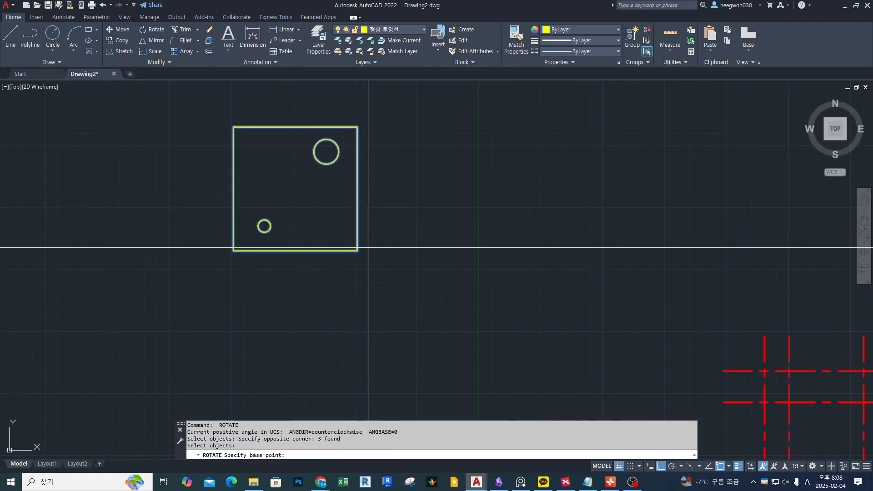
{"action": "left_click", "coordinate": [358, 250]}
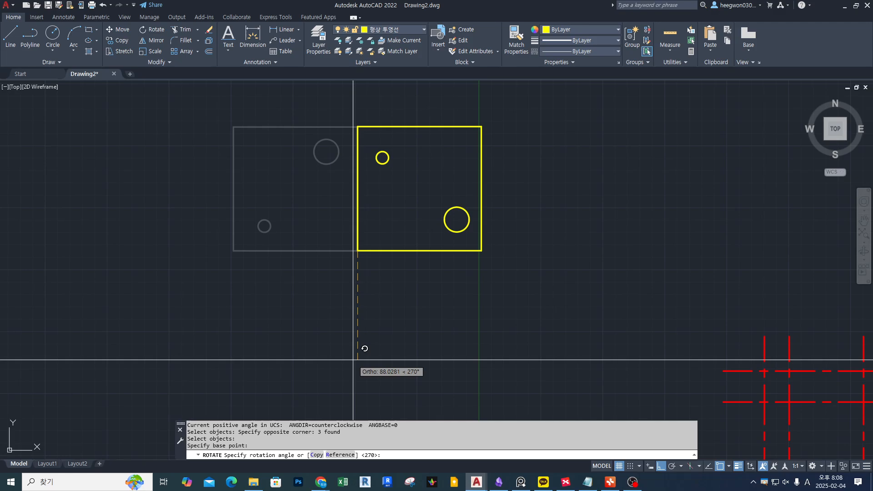
{"action": "left_click", "coordinate": [353, 359]}
Rotate the square and its circles by 270 degrees about the square's lower-left corner in Ortho mode.
{"action": "key", "text": "Return"}
{"action": "left_click", "coordinate": [315, 90]}
{"action": "left_click", "coordinate": [568, 300]}
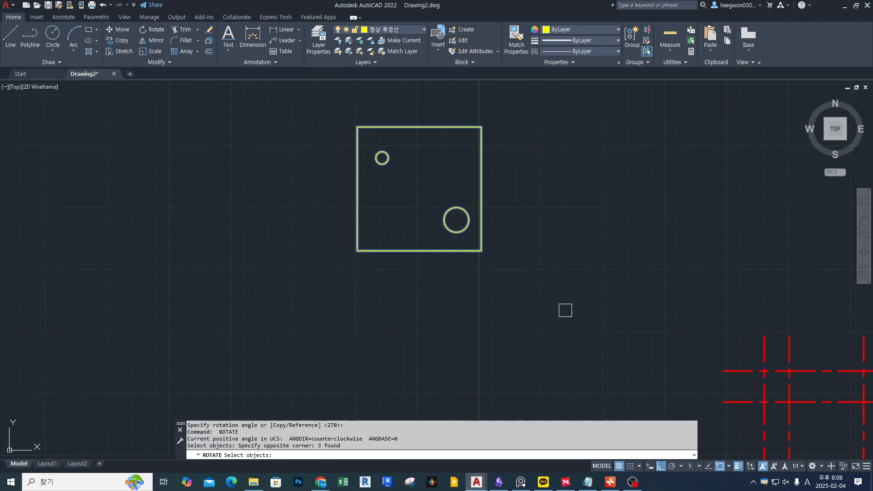
{"action": "key", "text": "Return"}
{"action": "left_click", "coordinate": [358, 250]}
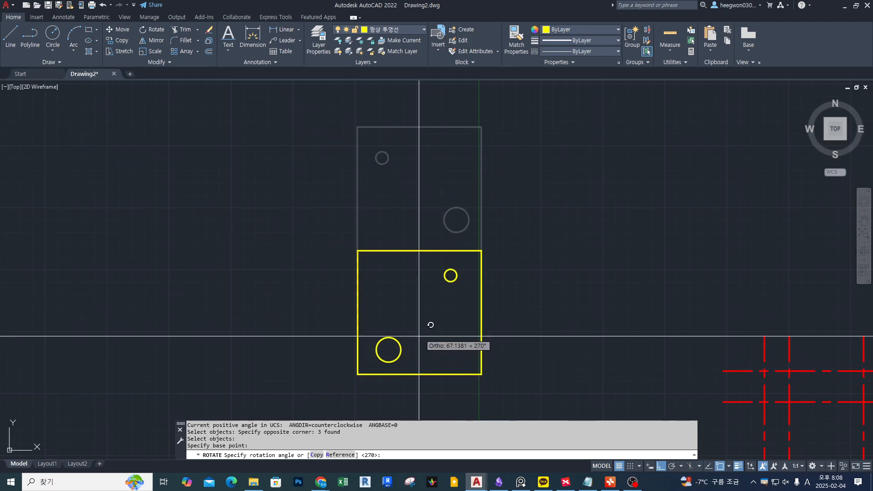
{"action": "left_click", "coordinate": [415, 395]}
Switch to the XMind mind map and collapse the "2. 참조 방향 회전" branch under rotate.
{"action": "middle_click_drag", "start_coordinate": [522, 312], "coordinate": [508, 285]}
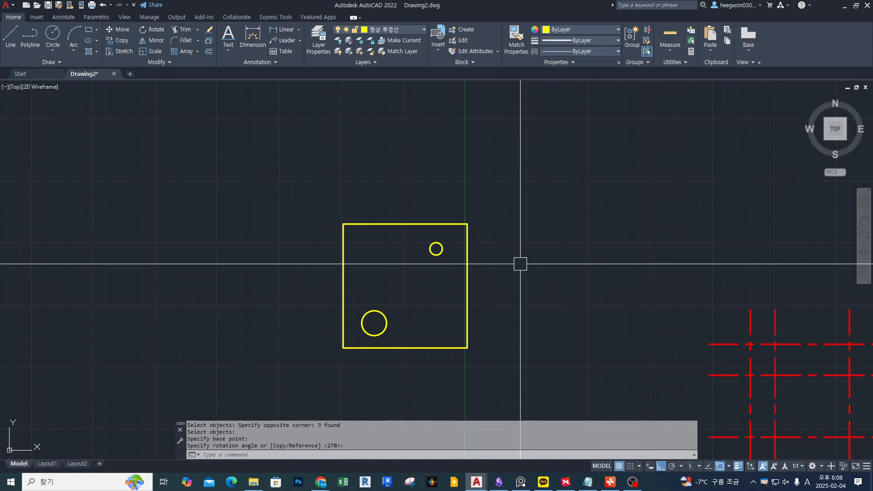
{"action": "middle_click_drag", "start_coordinate": [508, 261], "coordinate": [497, 232]}
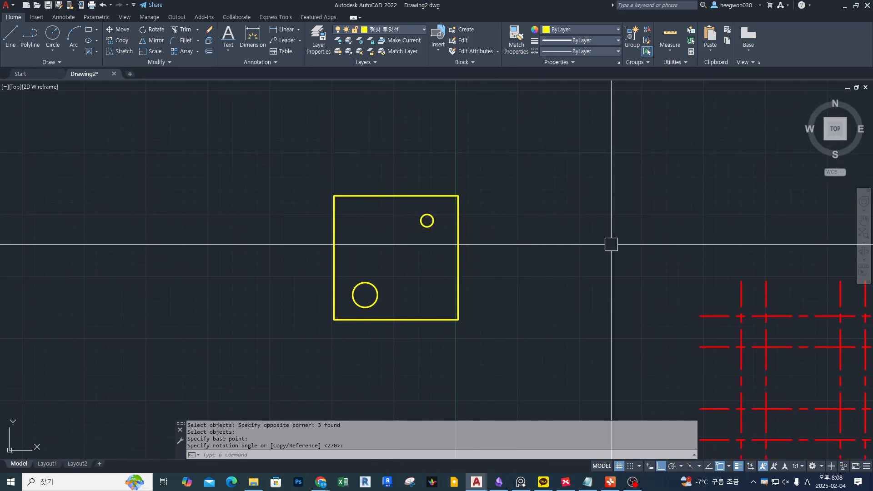
{"action": "key", "text": "alt+Tab"}
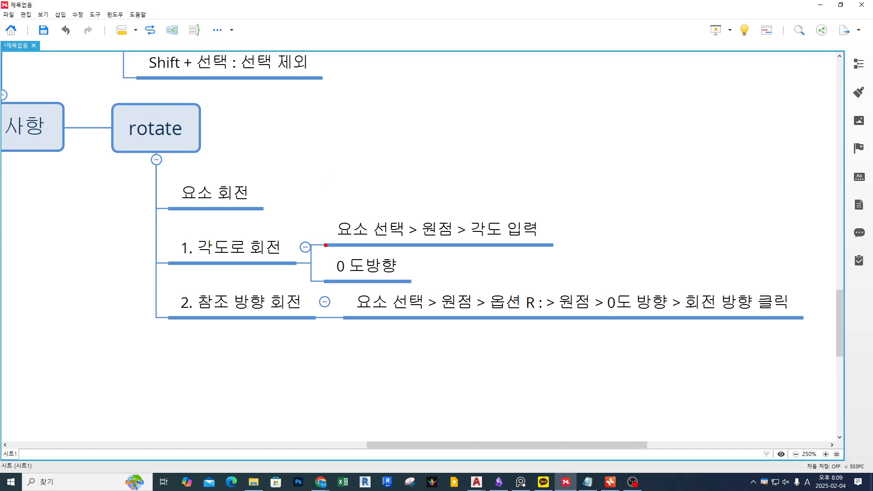
{"action": "left_click_drag", "start_coordinate": [326, 245], "coordinate": [412, 214], "text": "ctrl"}
{"action": "key", "text": "Escape"}
{"action": "left_click", "coordinate": [325, 302]}
{"action": "left_click", "coordinate": [386, 180]}
Box "요소 선택", circle "원점" and underline "각도 입력" in red on the mind map, and clear the markings.
{"action": "key", "text": "ctrl+2"}
{"action": "left_click_drag", "start_coordinate": [321, 252], "coordinate": [408, 207], "text": "ctrl"}
{"action": "mouse_move", "coordinate": [436, 250]}
{"action": "left_mouse_down"}
{"action": "mouse_move", "coordinate": [448, 210]}
{"action": "mouse_move", "coordinate": [450, 247]}
{"action": "left_mouse_up"}
{"action": "mouse_move", "coordinate": [423, 172]}
{"action": "left_mouse_down"}
{"action": "mouse_move", "coordinate": [445, 171]}
{"action": "mouse_move", "coordinate": [402, 178]}
{"action": "mouse_move", "coordinate": [435, 156]}
{"action": "left_mouse_up"}
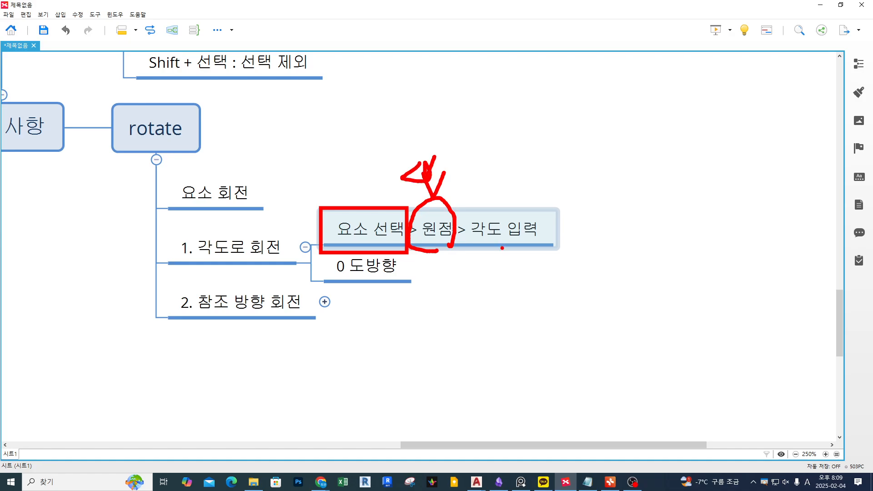
{"action": "left_click_drag", "start_coordinate": [468, 246], "coordinate": [563, 249]}
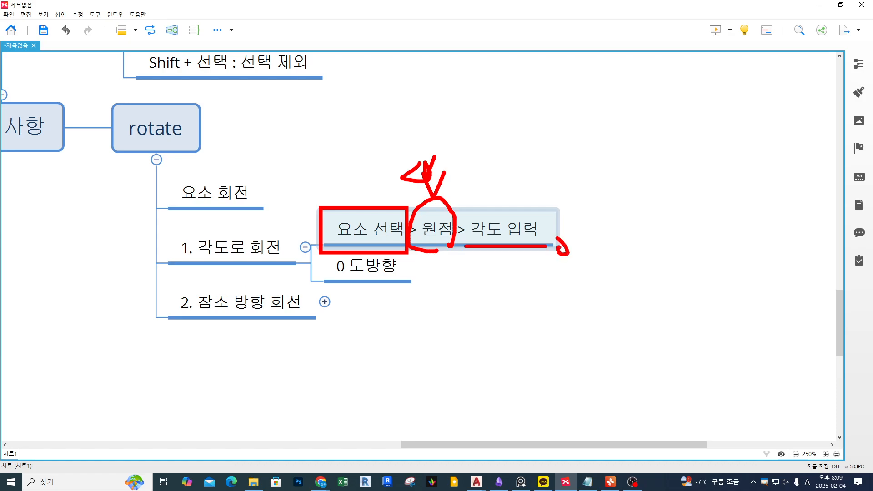
{"action": "key", "text": "Escape"}
Add a topic "2. 90, 180 도 횐전" directly below "1. 각도로 회전" in the rotate branch.
{"action": "left_click", "coordinate": [273, 248]}
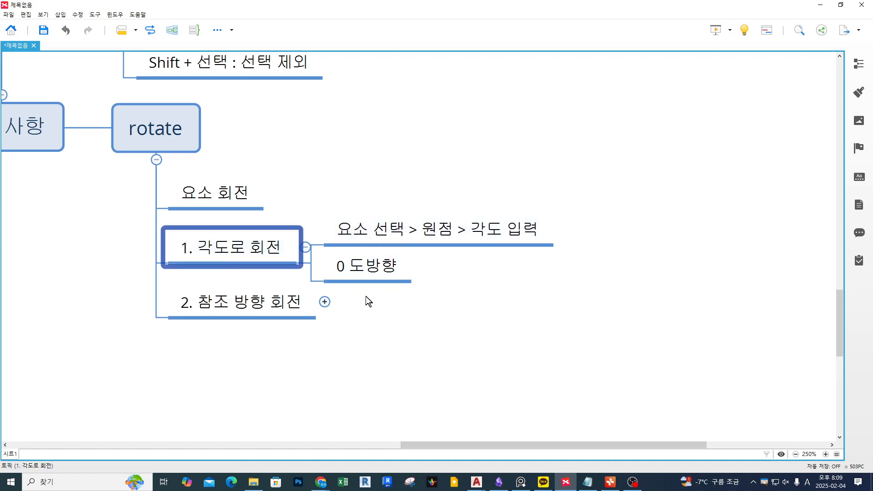
{"action": "key", "text": "Tab"}
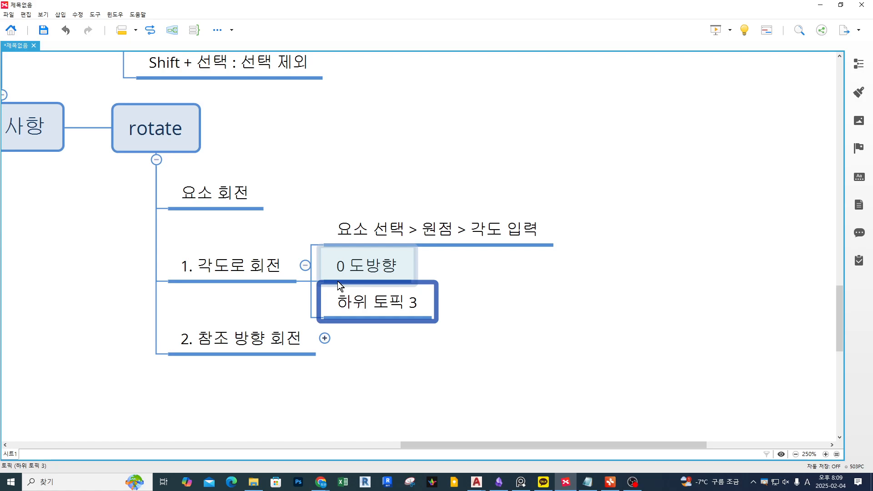
{"action": "key", "text": "Delete"}
{"action": "key", "text": "Return"}
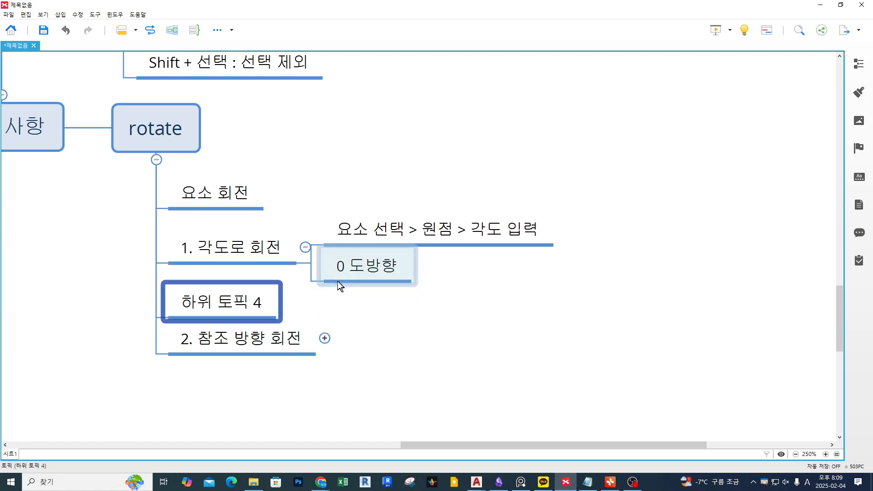
{"action": "type", "text": "2."}
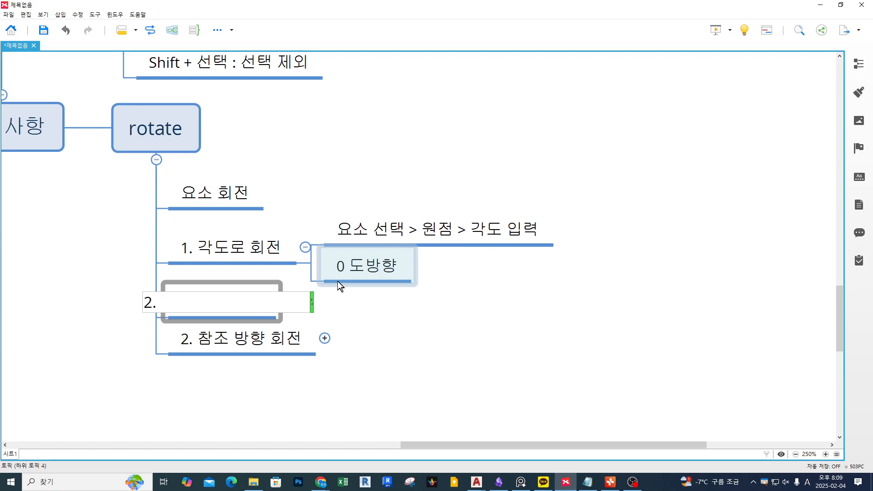
{"action": "type", "text": " 90, 180"}
{"action": "key", "text": "Hangul"}
{"action": "type", "text": "도 회전"}
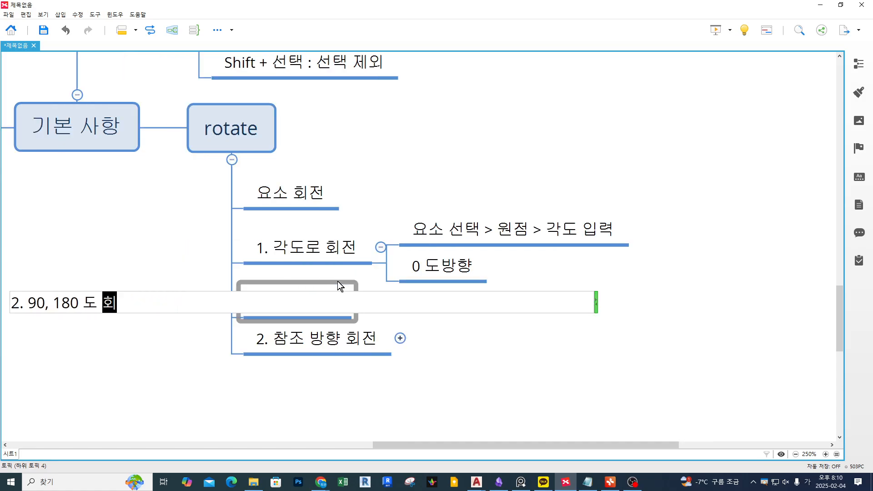
Add a subtopic "F8" to the new 90, 180 degree rotation topic.
{"action": "key", "text": "Tab"}
{"action": "key", "text": "Hangul"}
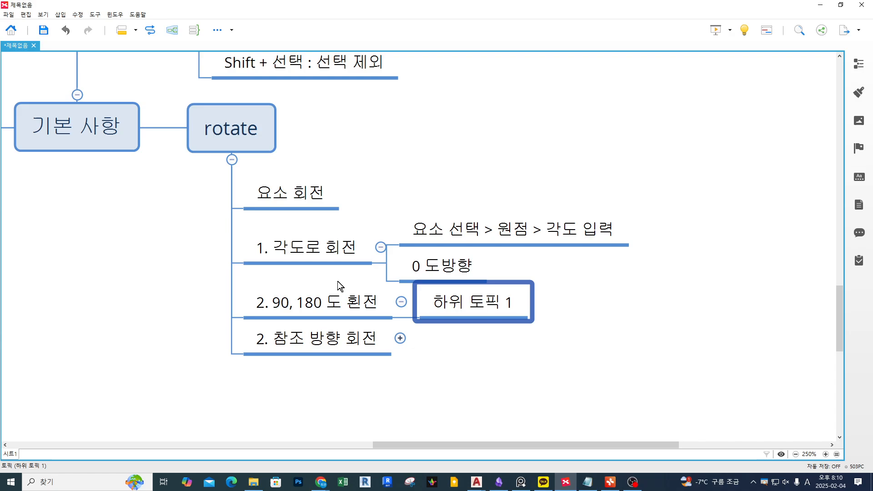
{"action": "type", "text": "F8"}
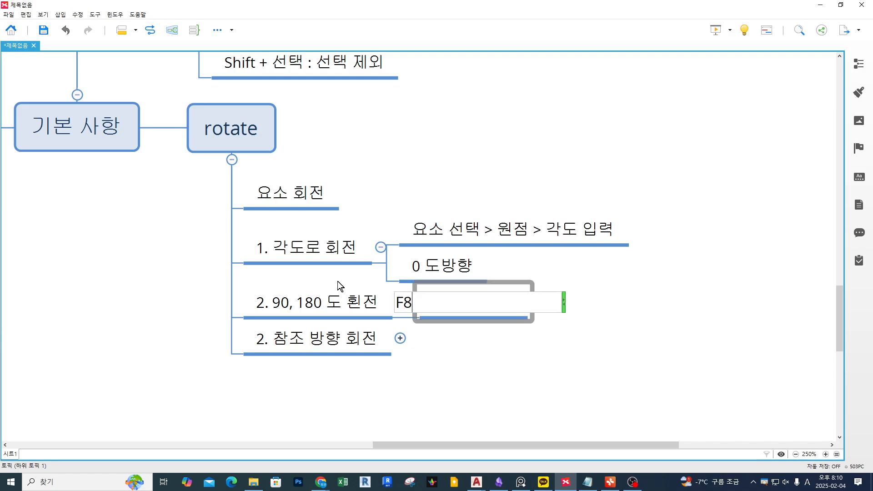
{"action": "key", "text": "Return"}
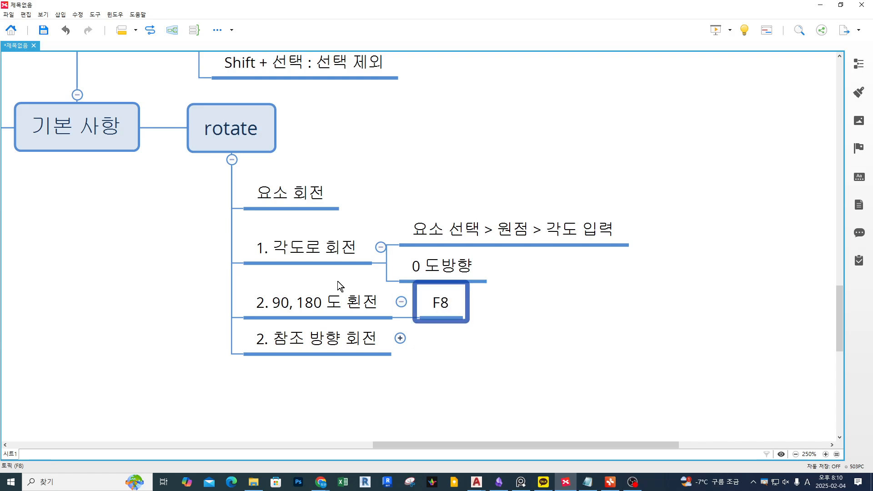
Mark the 90, 180 degree topic and its F8 subtopic with a red box and arrow, and clear the markings.
{"action": "left_click", "coordinate": [386, 321]}
{"action": "left_click_drag", "start_coordinate": [229, 323], "coordinate": [502, 288]}
{"action": "mouse_move", "coordinate": [559, 276]}
{"action": "left_mouse_down"}
{"action": "mouse_move", "coordinate": [494, 301]}
{"action": "mouse_move", "coordinate": [513, 310]}
{"action": "left_mouse_up"}
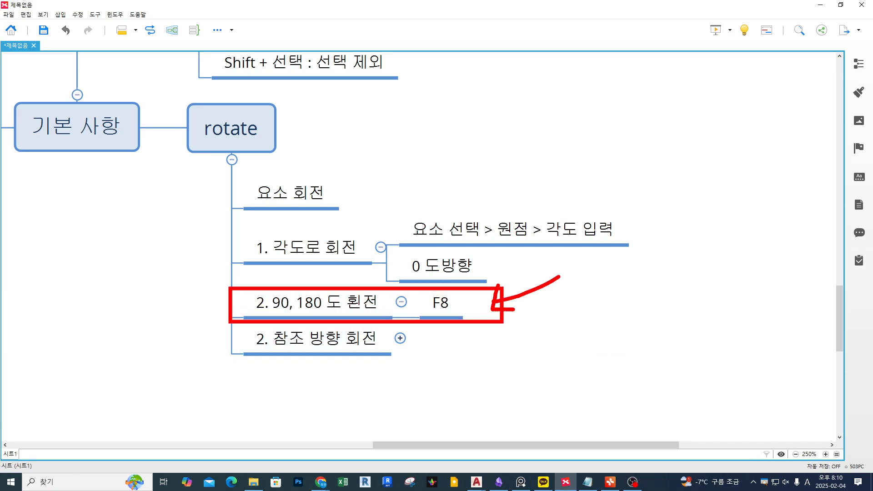
{"action": "key", "text": "Escape"}
Box the "1. 각도로 회전" branch and underline "2. 참조 방향 회전" in red, and clear the markings.
{"action": "key", "text": "ctrl+2"}
{"action": "left_click_drag", "start_coordinate": [222, 210], "coordinate": [658, 305], "text": "ctrl"}
{"action": "left_click_drag", "start_coordinate": [230, 359], "coordinate": [412, 359], "text": "shift"}
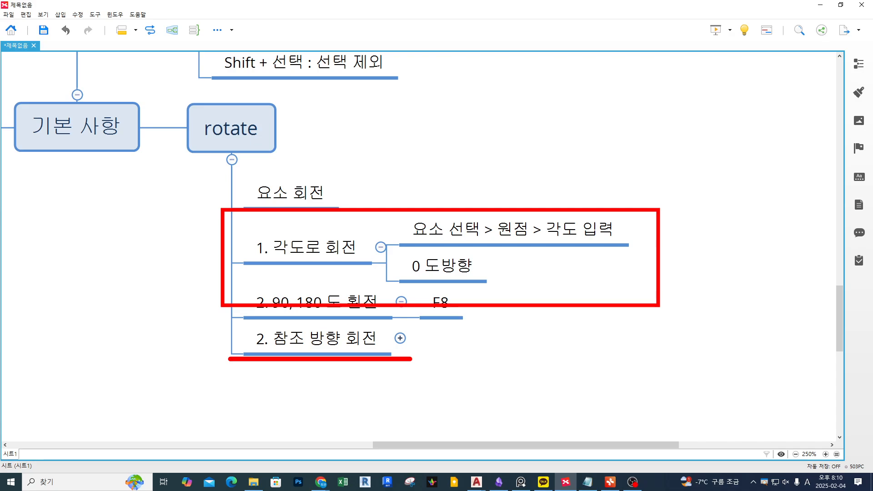
{"action": "key", "text": "Escape"}
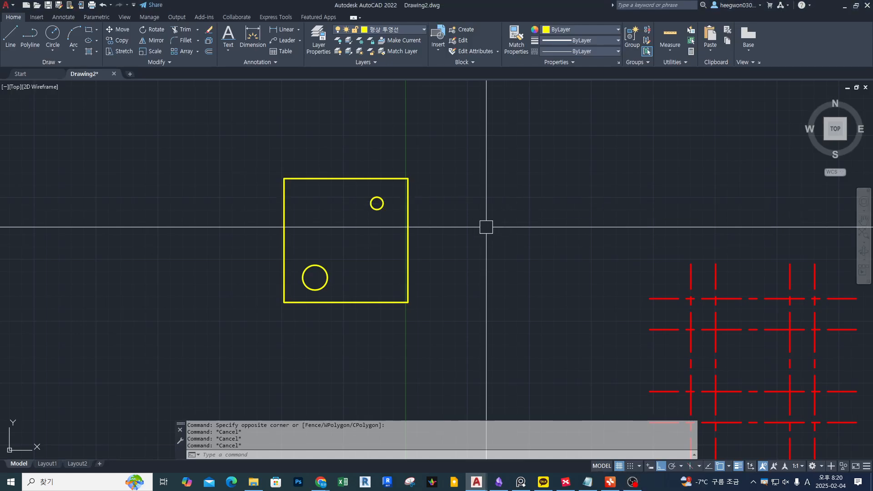
In AutoCAD, start the Line command, mark the square's diagonal and an arrow above it in red, and clear the markings.
{"action": "middle_click_drag", "start_coordinate": [485, 226], "coordinate": [473, 263]}
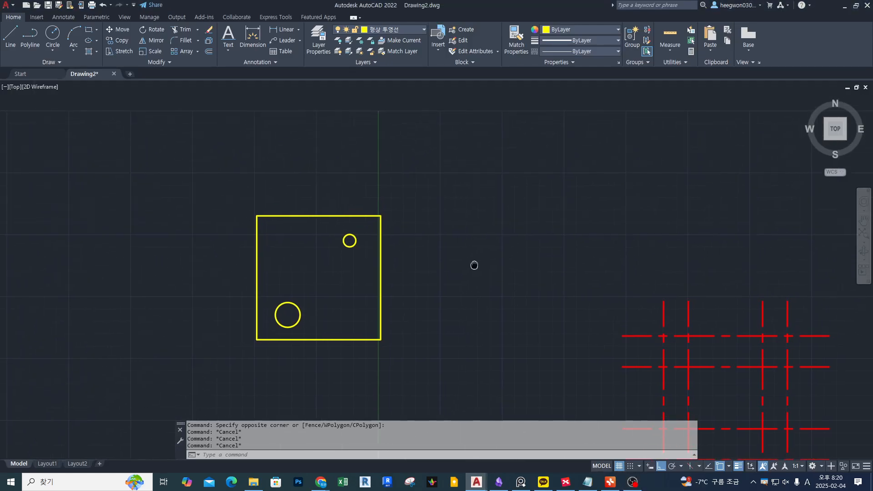
{"action": "type", "text": "l"}
{"action": "key", "text": "Return"}
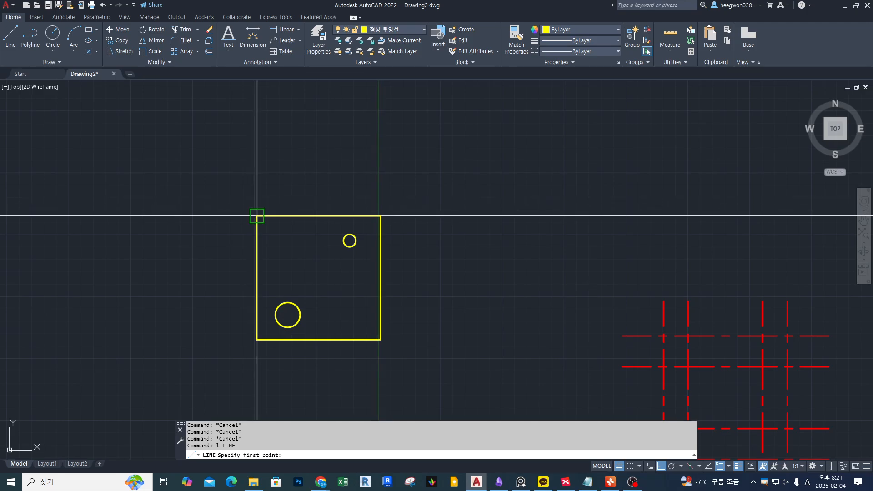
{"action": "mouse_move", "coordinate": [373, 337]}
{"action": "left_mouse_down"}
{"action": "mouse_move", "coordinate": [381, 340]}
{"action": "mouse_move", "coordinate": [262, 222]}
{"action": "left_mouse_up"}
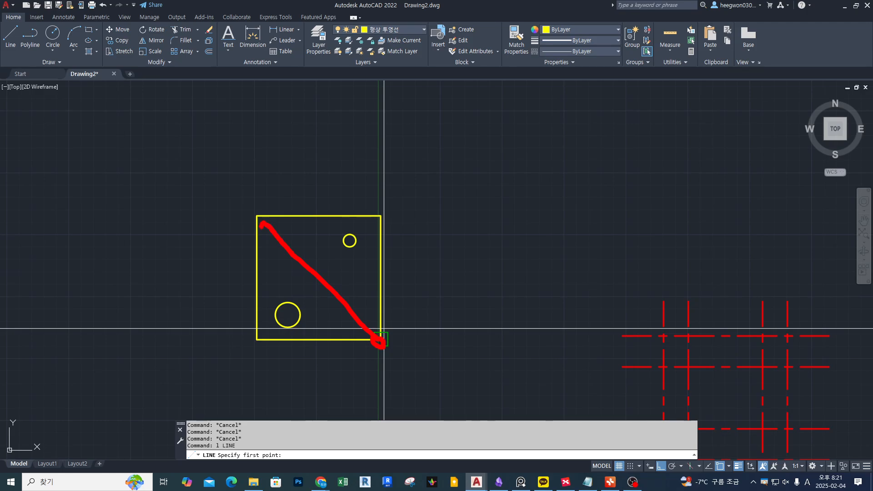
{"action": "left_click_drag", "start_coordinate": [312, 159], "coordinate": [295, 65]}
{"action": "left_click_drag", "start_coordinate": [301, 148], "coordinate": [322, 146]}
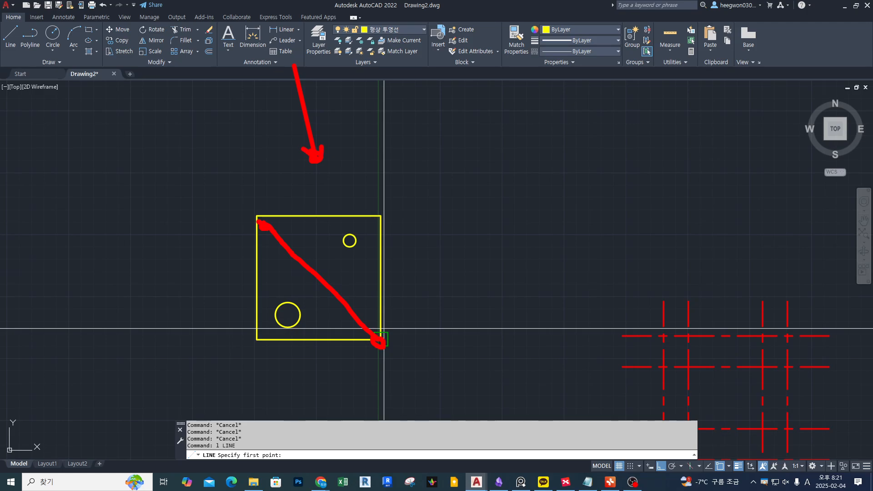
{"action": "key", "text": "Escape"}
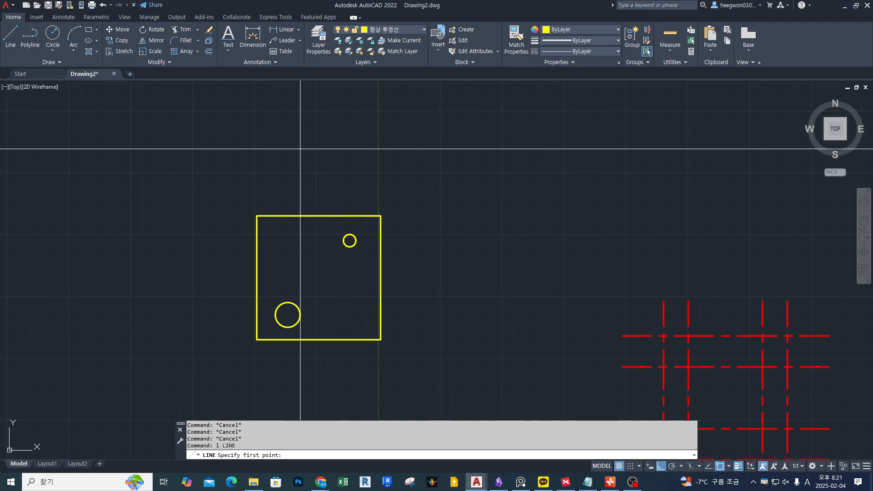
Draw a single slanted line above the square with Ortho mode turned off.
{"action": "left_click", "coordinate": [300, 150]}
{"action": "middle_click_drag", "start_coordinate": [282, 107], "coordinate": [322, 181]}
{"action": "key", "text": "F8"}
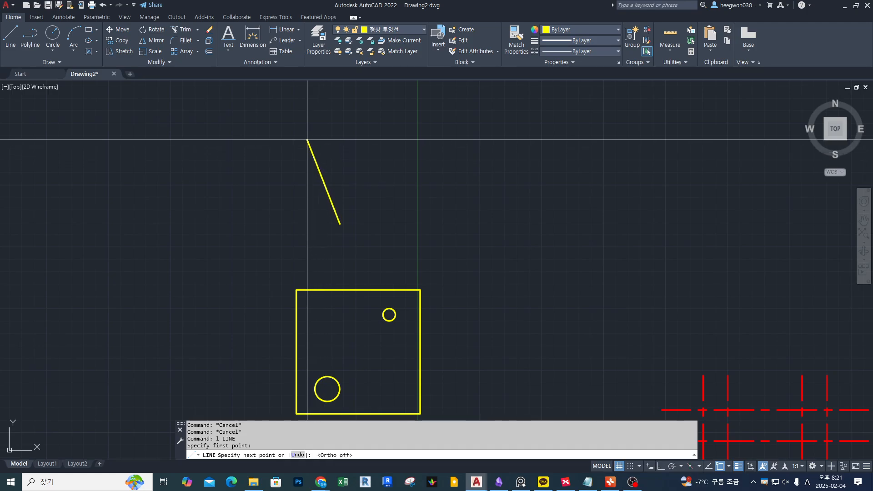
{"action": "left_click", "coordinate": [295, 115]}
{"action": "middle_click_drag", "start_coordinate": [391, 269], "coordinate": [384, 205]}
{"action": "key", "text": "Escape"}
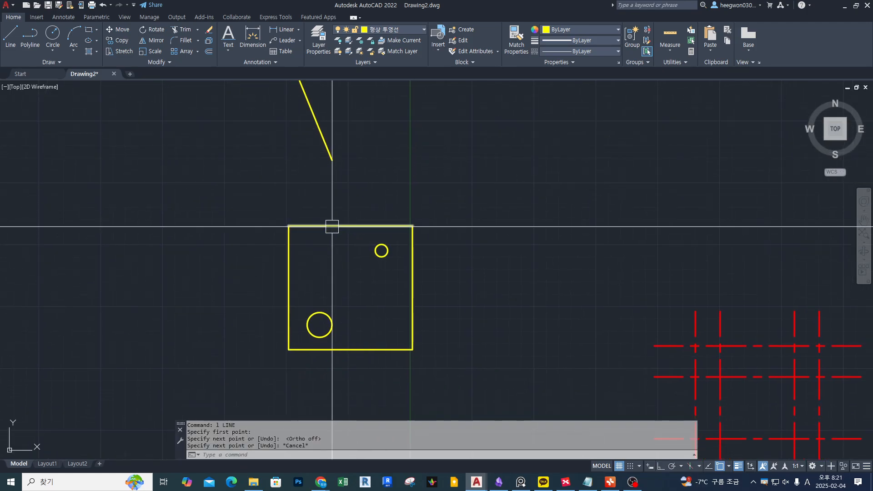
Mark the square's lower-right pivot, upper-left corner and tilted outline towards the slanted line in red, and clear the markings.
{"action": "left_click_drag", "start_coordinate": [407, 348], "coordinate": [425, 344]}
{"action": "left_click_drag", "start_coordinate": [289, 223], "coordinate": [291, 234]}
{"action": "left_click_drag", "start_coordinate": [291, 224], "coordinate": [335, 175]}
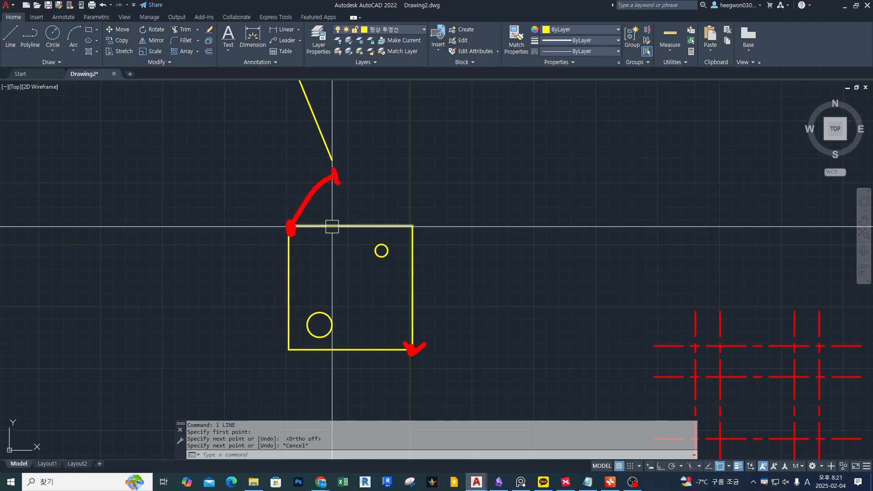
{"action": "left_click_drag", "start_coordinate": [335, 181], "coordinate": [419, 168]}
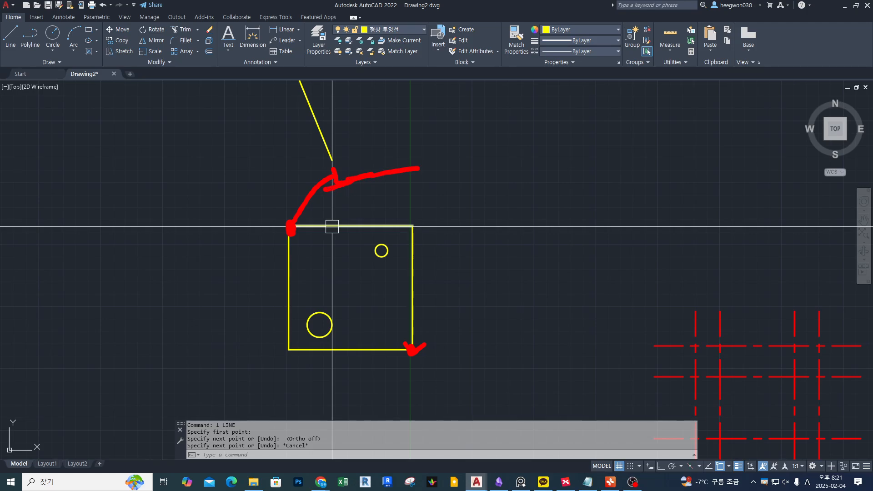
{"action": "left_click_drag", "start_coordinate": [335, 188], "coordinate": [375, 303]}
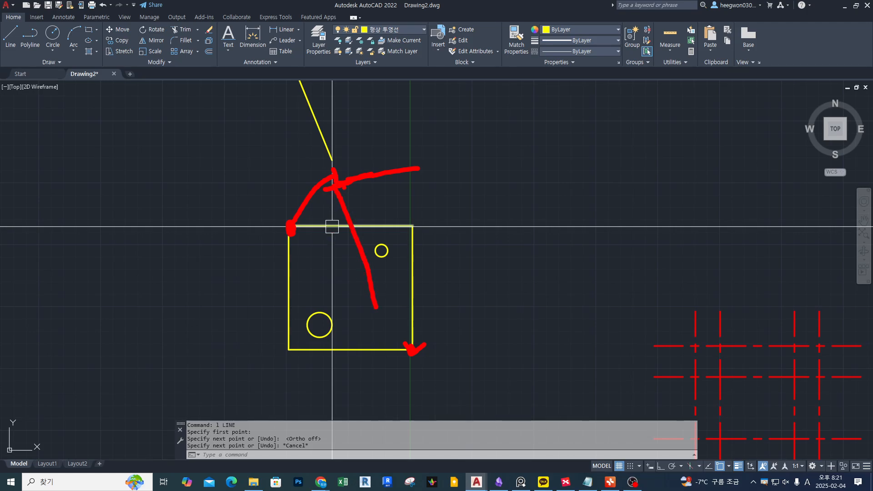
{"action": "left_click_drag", "start_coordinate": [334, 190], "coordinate": [298, 241]}
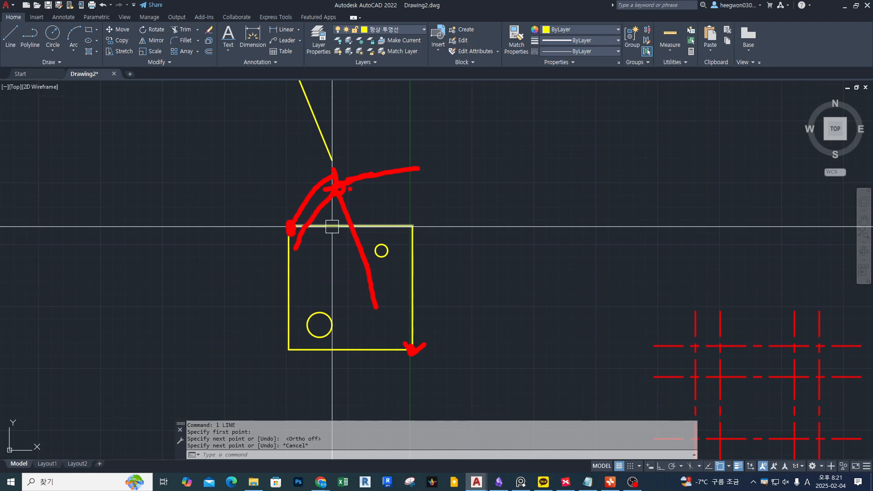
{"action": "left_click_drag", "start_coordinate": [346, 183], "coordinate": [426, 208]}
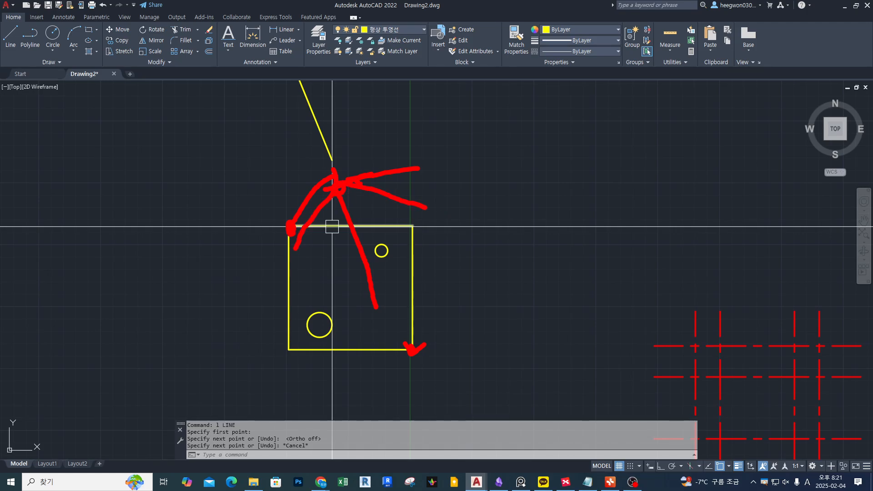
{"action": "mouse_move", "coordinate": [347, 184]}
{"action": "left_mouse_down"}
{"action": "mouse_move", "coordinate": [469, 236]}
{"action": "mouse_move", "coordinate": [412, 353]}
{"action": "mouse_move", "coordinate": [302, 304]}
{"action": "left_mouse_up"}
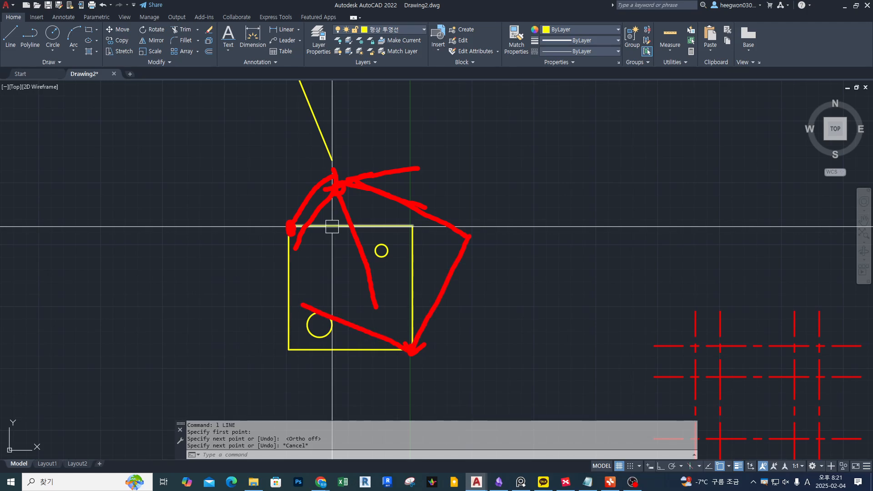
{"action": "mouse_move", "coordinate": [313, 231]}
{"action": "left_mouse_down"}
{"action": "mouse_move", "coordinate": [272, 291]}
{"action": "mouse_move", "coordinate": [325, 311]}
{"action": "mouse_move", "coordinate": [360, 281]}
{"action": "mouse_move", "coordinate": [360, 291]}
{"action": "left_mouse_up"}
{"action": "mouse_move", "coordinate": [327, 262]}
{"action": "left_mouse_down"}
{"action": "mouse_move", "coordinate": [324, 275]}
{"action": "mouse_move", "coordinate": [341, 280]}
{"action": "left_mouse_up"}
{"action": "key", "text": "Escape"}
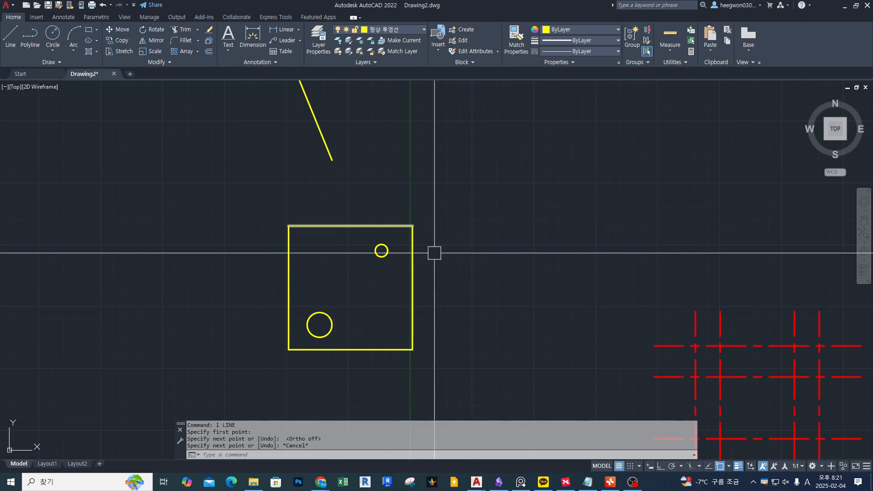
{"action": "key", "text": "Escape"}
{"action": "type", "text": "ro"}
{"action": "key", "text": "Return"}
{"action": "left_click", "coordinate": [474, 197]}
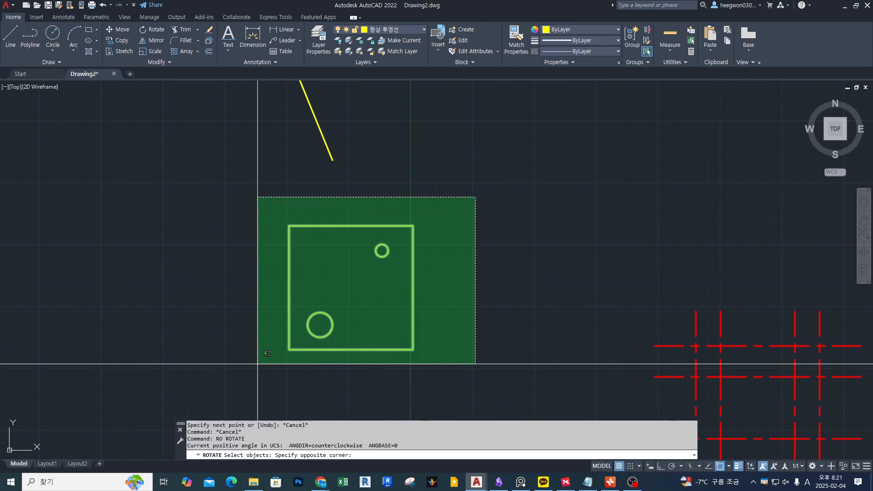
{"action": "left_click", "coordinate": [259, 363]}
{"action": "key", "text": "Return"}
{"action": "left_click", "coordinate": [413, 349]}
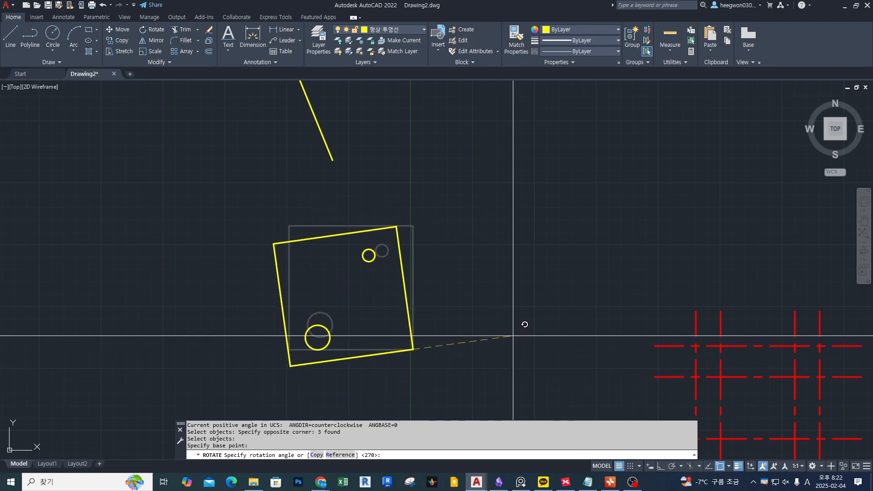
{"action": "key", "text": "Escape"}
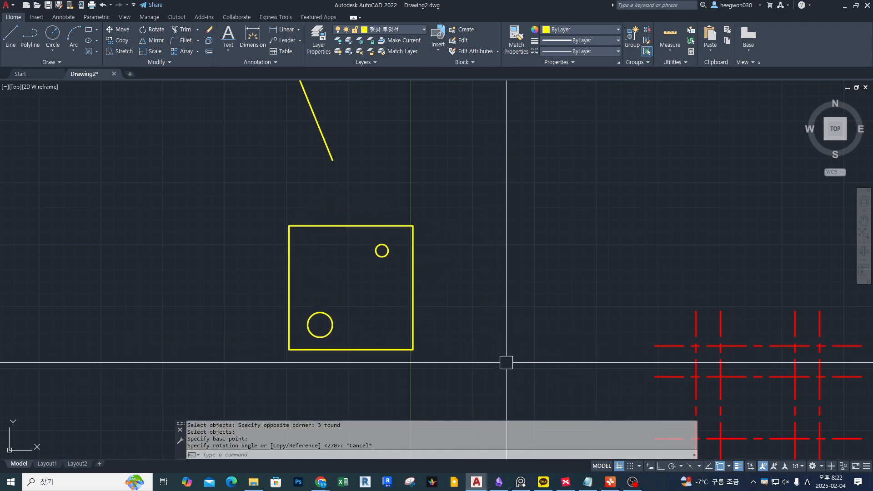
Rotate the square and circles about the lower-right corner by Reference, aligning the diagonal to the upper-left corner with the slanted line's lower endpoint.
{"action": "type", "text": "ro"}
{"action": "key", "text": "Return"}
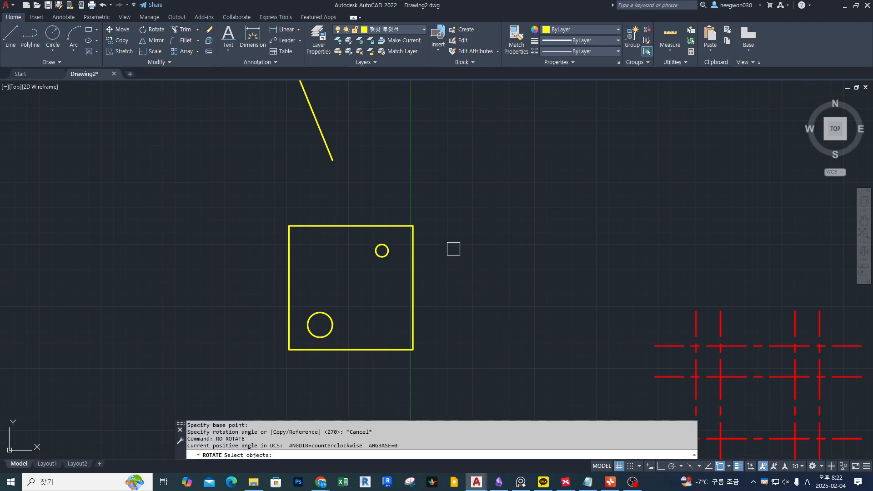
{"action": "left_click", "coordinate": [462, 202]}
{"action": "left_click", "coordinate": [317, 342]}
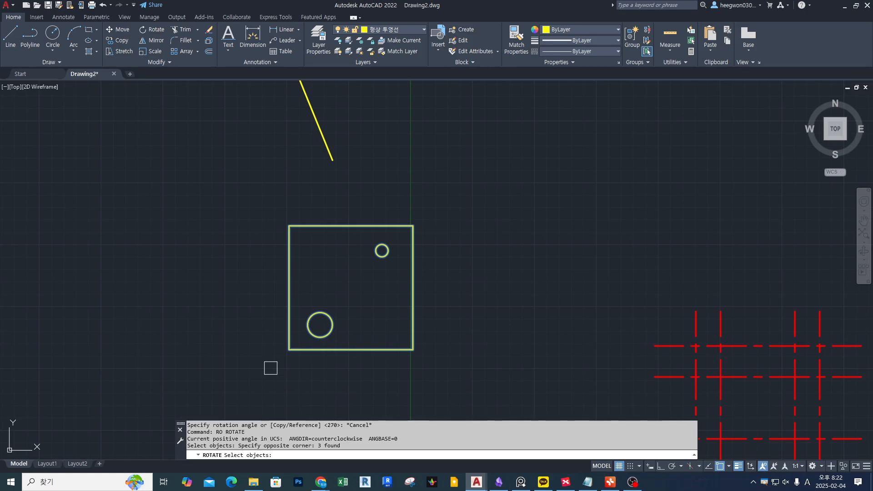
{"action": "key", "text": "Return"}
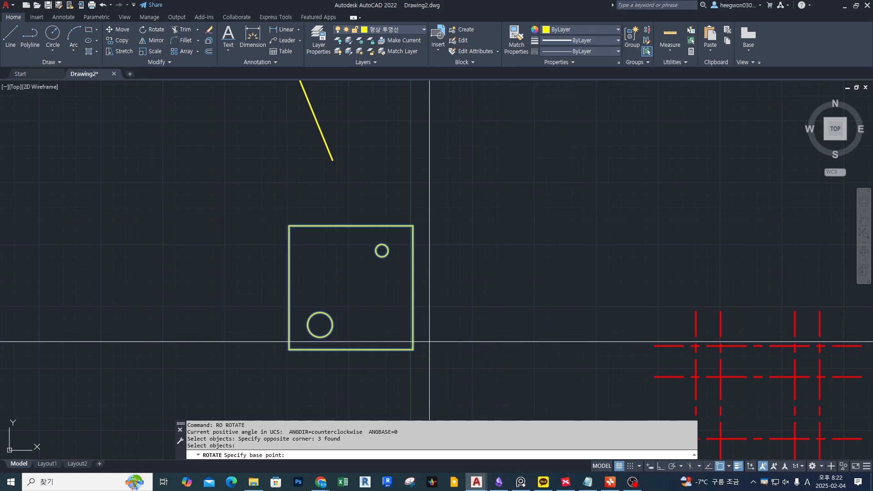
{"action": "left_click", "coordinate": [412, 349]}
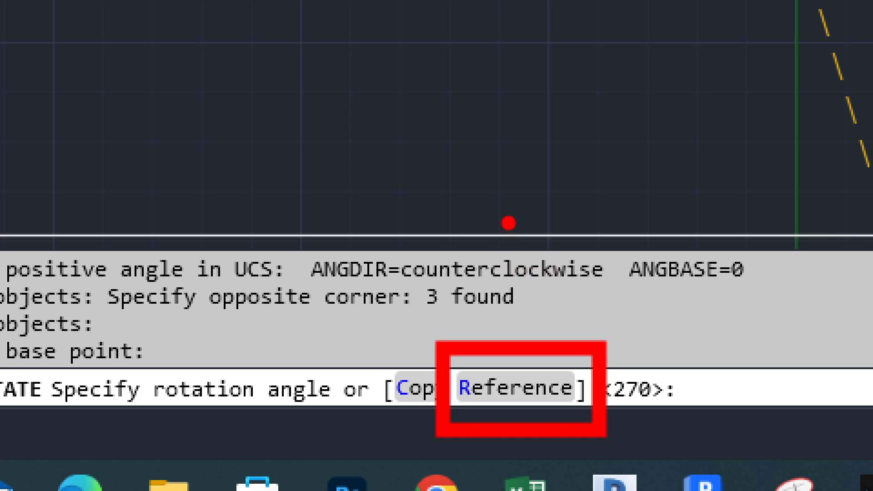
{"action": "mouse_move", "coordinate": [517, 203]}
{"action": "left_mouse_down"}
{"action": "mouse_move", "coordinate": [527, 309]}
{"action": "mouse_move", "coordinate": [495, 284]}
{"action": "mouse_move", "coordinate": [479, 284]}
{"action": "mouse_move", "coordinate": [481, 266]}
{"action": "left_mouse_up"}
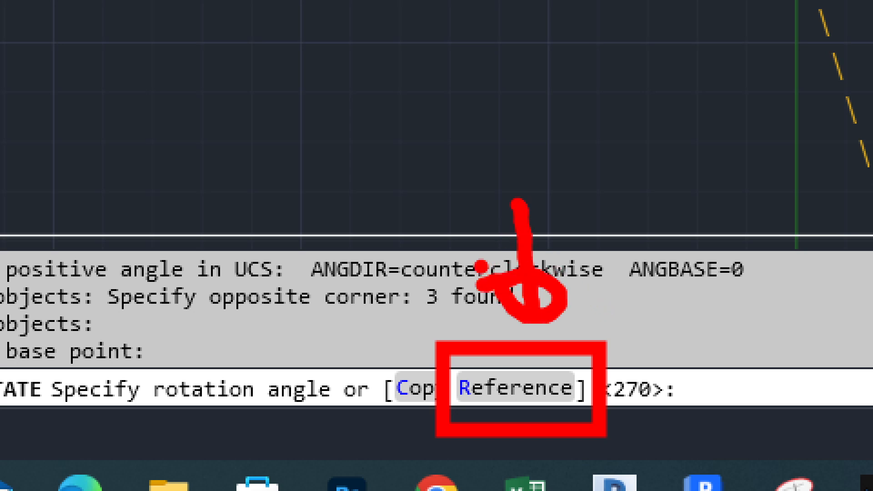
{"action": "key", "text": "Escape"}
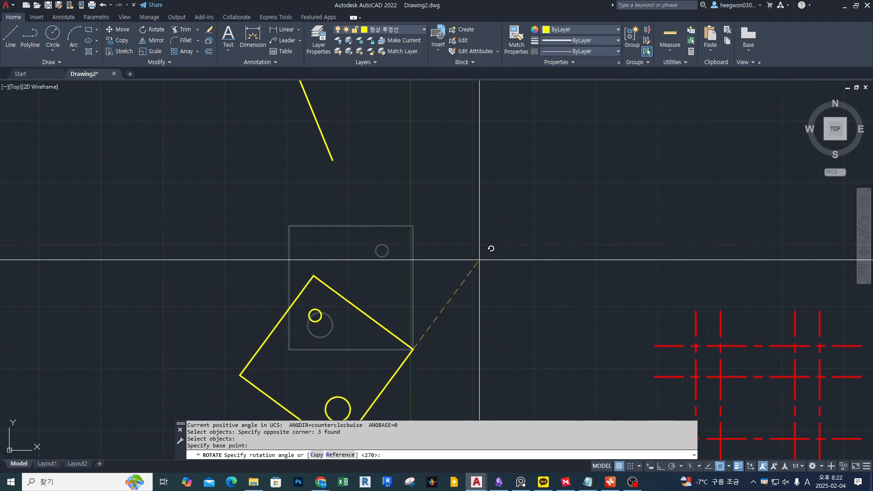
{"action": "key", "text": "Return"}
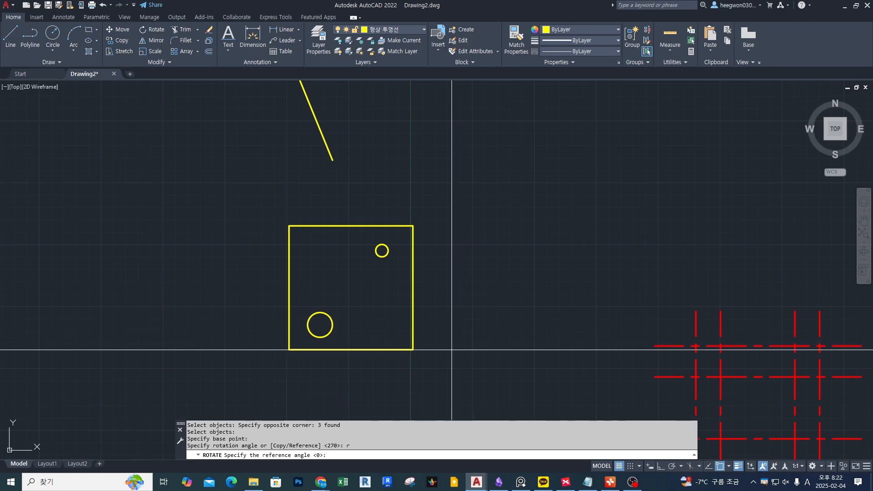
{"action": "left_click", "coordinate": [413, 349]}
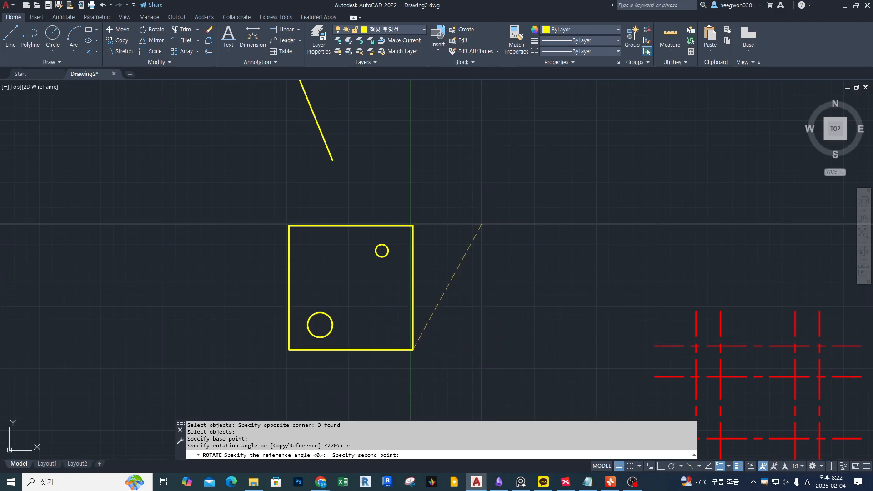
{"action": "left_click", "coordinate": [289, 226]}
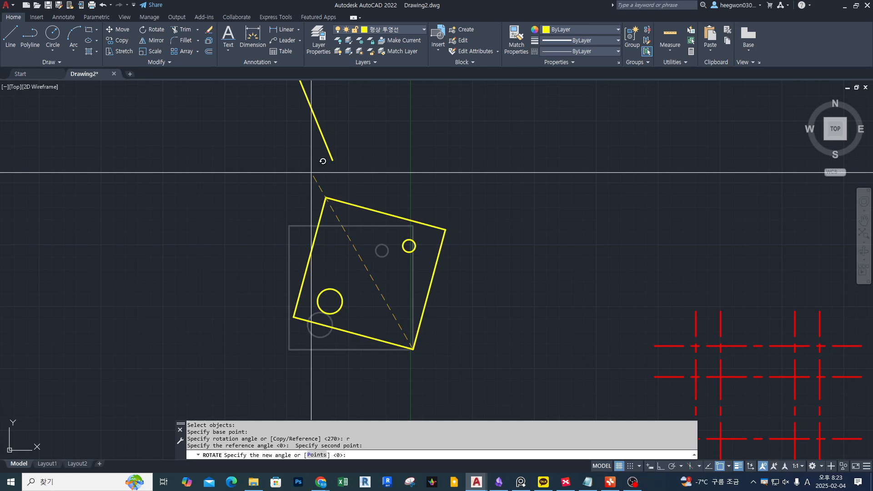
{"action": "left_click", "coordinate": [333, 160]}
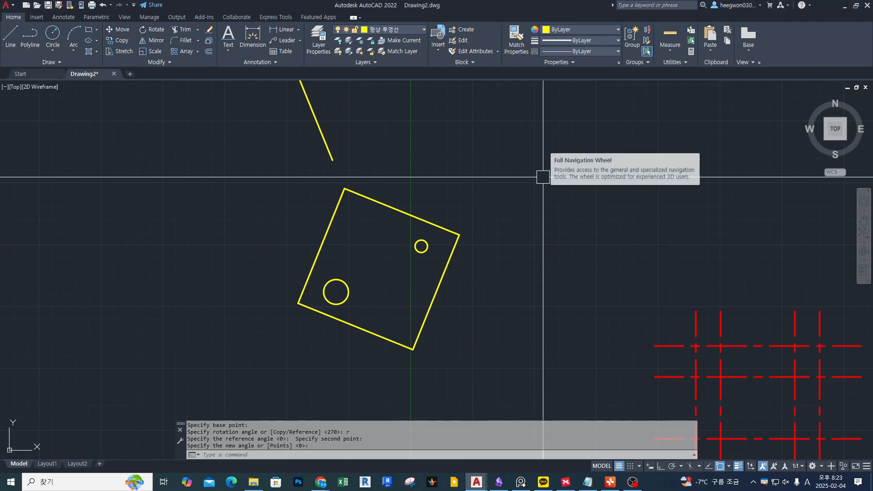
Draw a freehand rectangle above and to the right of the rotated square.
{"action": "key", "text": "Escape"}
{"action": "key", "text": "Escape"}
{"action": "type", "text": "rec"}
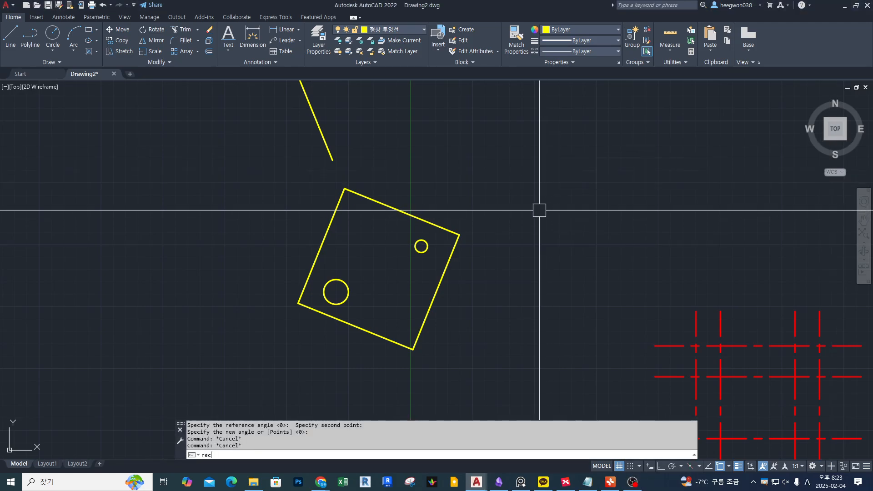
{"action": "key", "text": "Return"}
{"action": "left_click", "coordinate": [512, 194]}
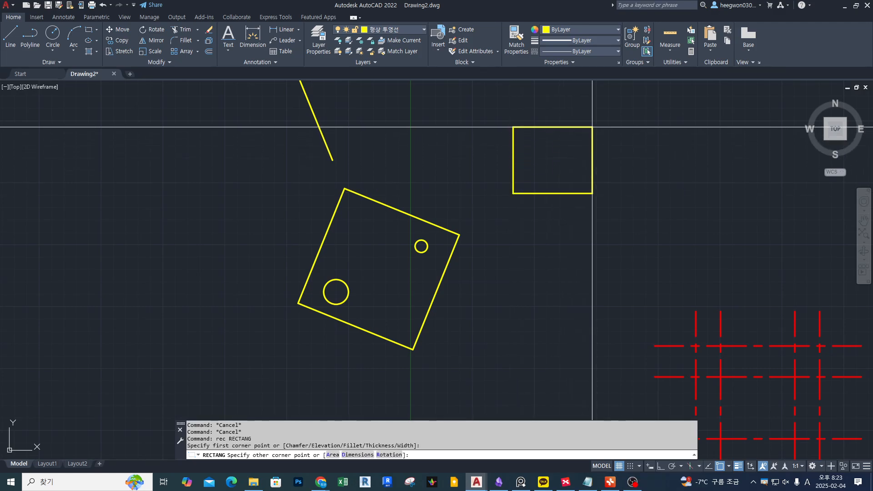
Mark the square's right edge direction in red and the new direction towards the rectangle in green, and clear the markings.
{"action": "left_click_drag", "start_coordinate": [476, 238], "coordinate": [461, 238]}
{"action": "left_click_drag", "start_coordinate": [409, 350], "coordinate": [506, 129]}
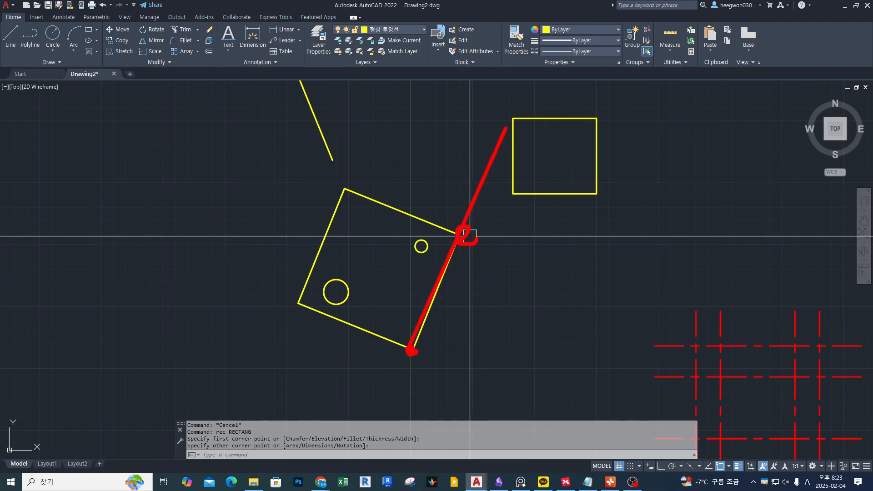
{"action": "left_click_drag", "start_coordinate": [412, 354], "coordinate": [543, 153]}
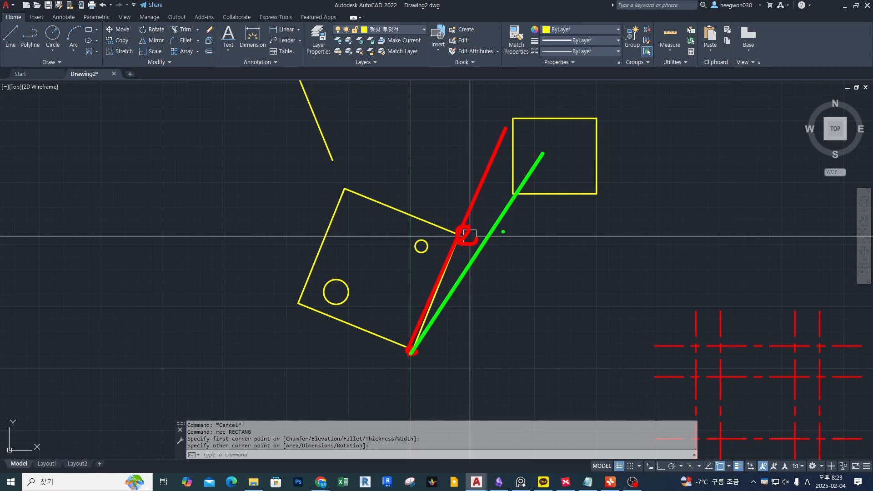
{"action": "mouse_move", "coordinate": [481, 246]}
{"action": "left_mouse_down"}
{"action": "mouse_move", "coordinate": [389, 188]}
{"action": "mouse_move", "coordinate": [327, 282]}
{"action": "mouse_move", "coordinate": [413, 343]}
{"action": "left_mouse_up"}
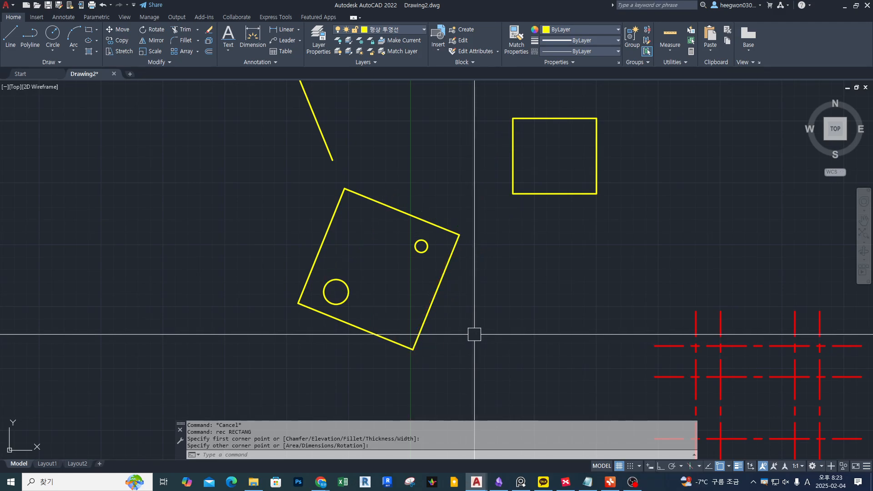
Rotate the square and circles about the bottom corner by Reference, aligning the right edge with the rectangle's lower-left corner.
{"action": "type", "text": "ro"}
{"action": "key", "text": "Return"}
{"action": "left_click", "coordinate": [471, 204]}
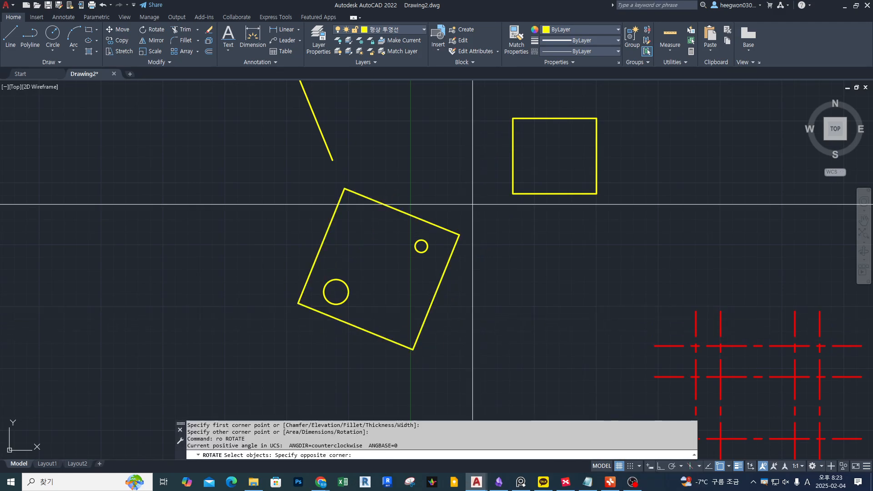
{"action": "left_click", "coordinate": [263, 353]}
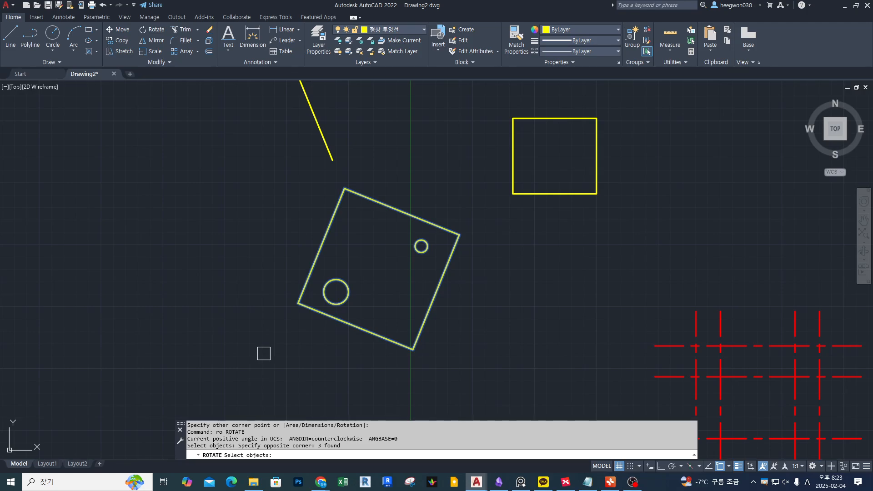
{"action": "key", "text": "Return"}
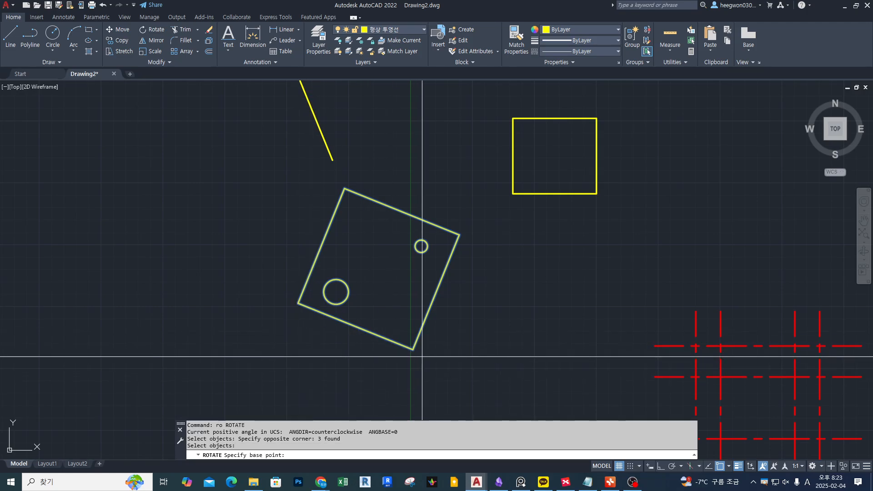
{"action": "left_click", "coordinate": [412, 349]}
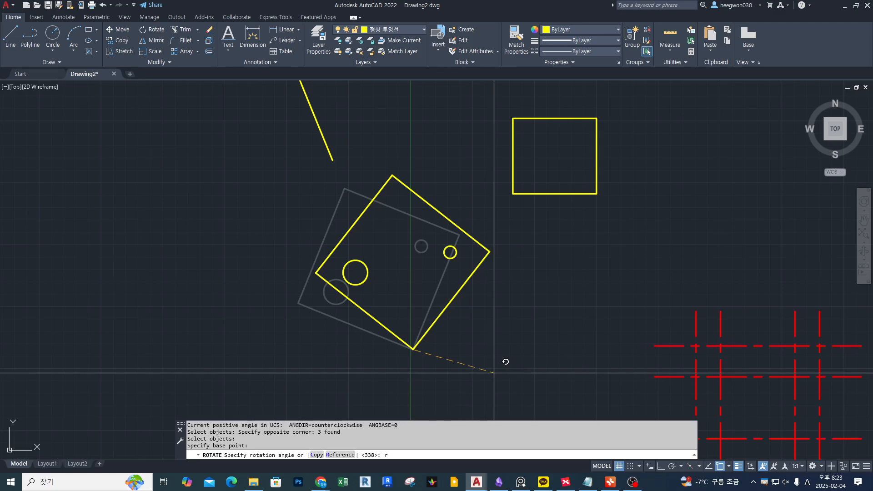
{"action": "type", "text": "r"}
{"action": "key", "text": "Return"}
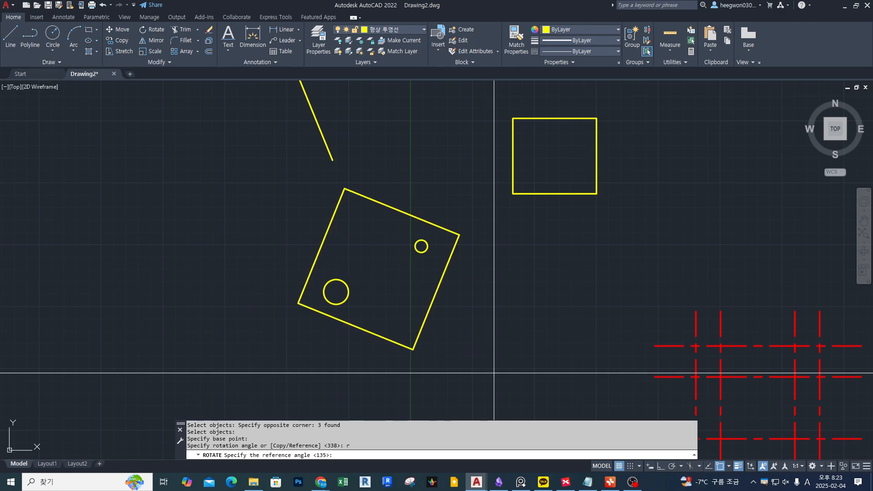
{"action": "left_click", "coordinate": [413, 349]}
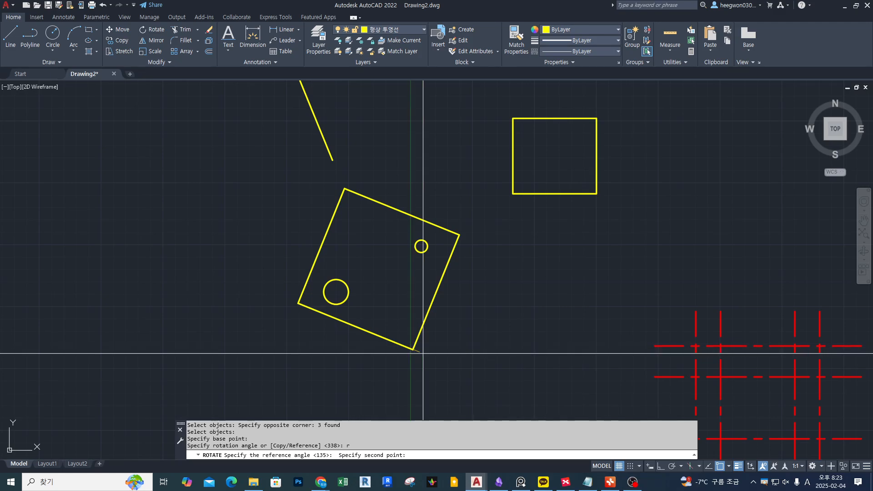
{"action": "left_click", "coordinate": [459, 235]}
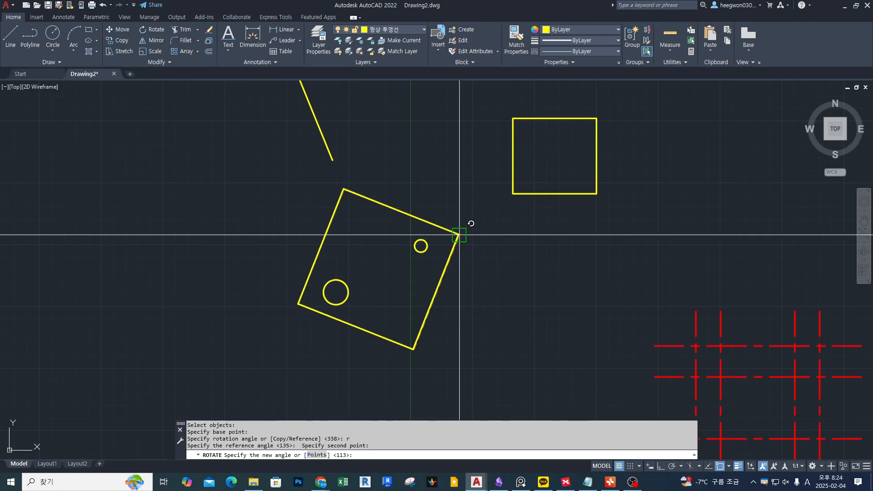
{"action": "left_click", "coordinate": [513, 193]}
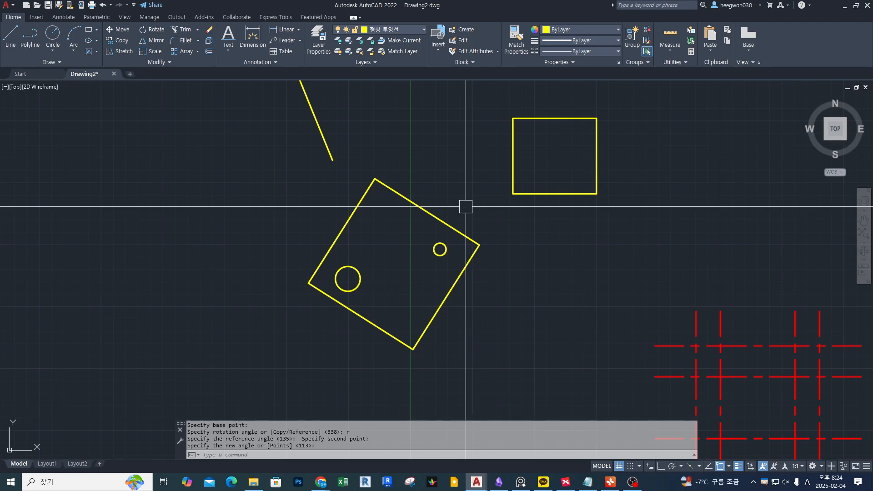
Rotate the square and circles about the bottom corner by Reference, aligning the diagonal to the top corner with the rectangle's lower-left corner.
{"action": "type", "text": "ro"}
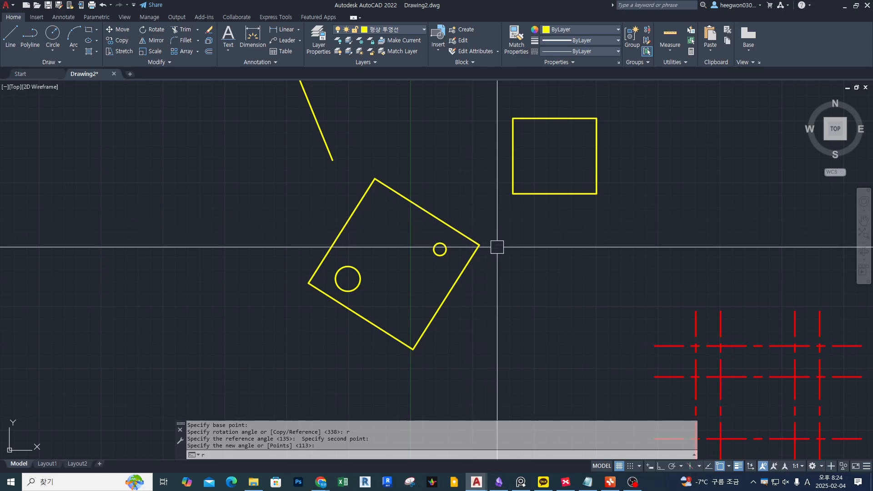
{"action": "key", "text": "space"}
{"action": "left_click", "coordinate": [479, 217]}
{"action": "left_click", "coordinate": [270, 332]}
{"action": "key", "text": "space"}
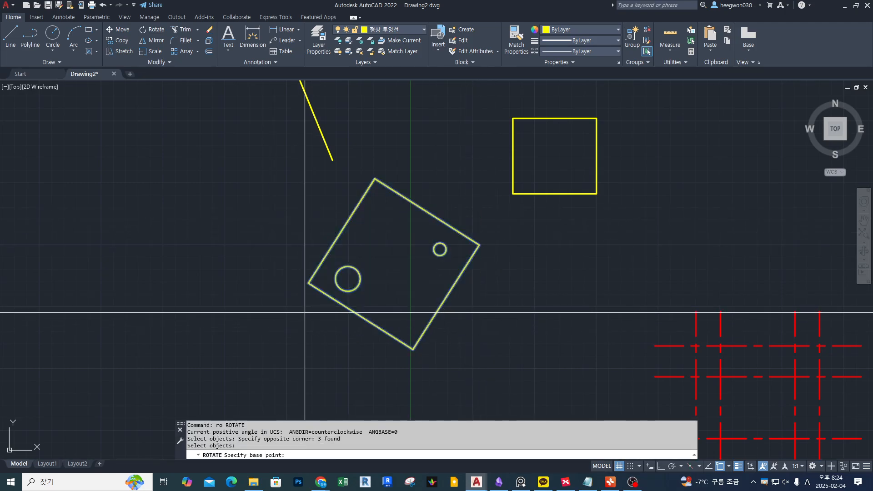
{"action": "left_click", "coordinate": [412, 349]}
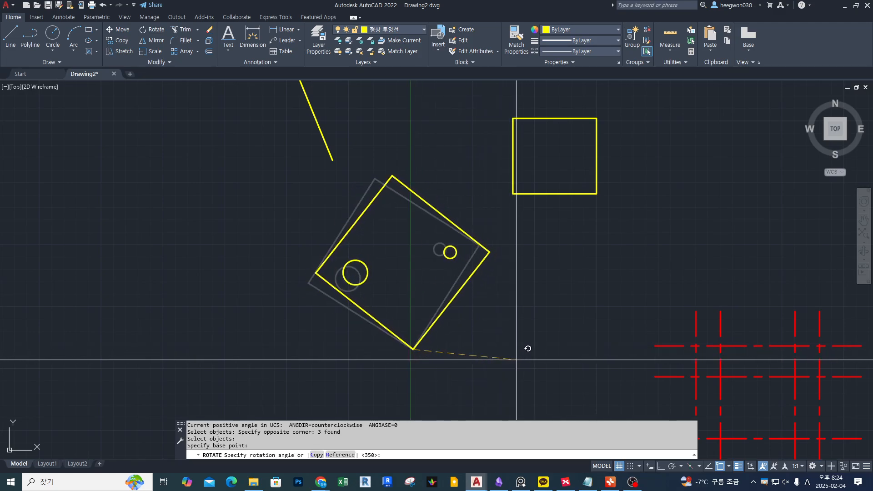
{"action": "type", "text": "r"}
{"action": "key", "text": "space"}
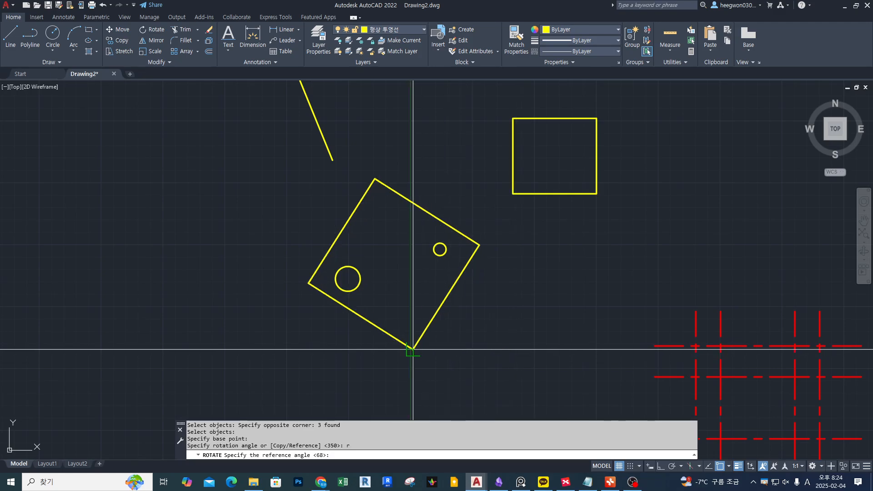
{"action": "left_click", "coordinate": [413, 349]}
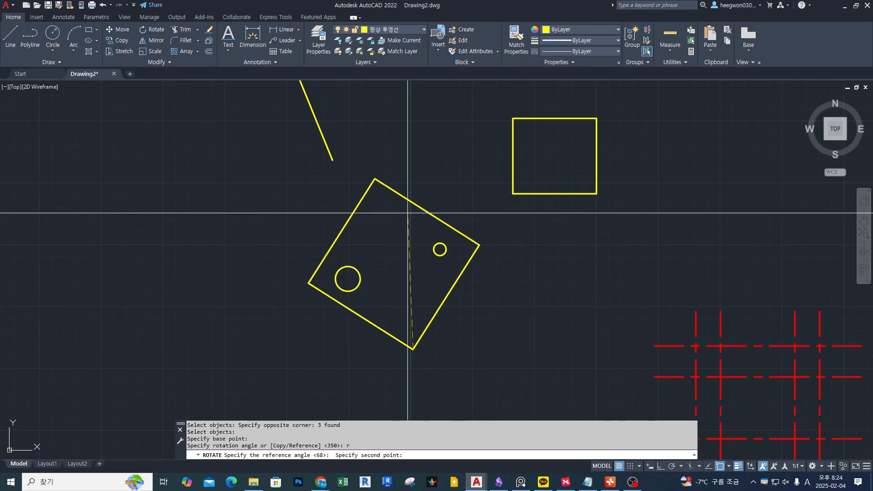
{"action": "left_click", "coordinate": [375, 178]}
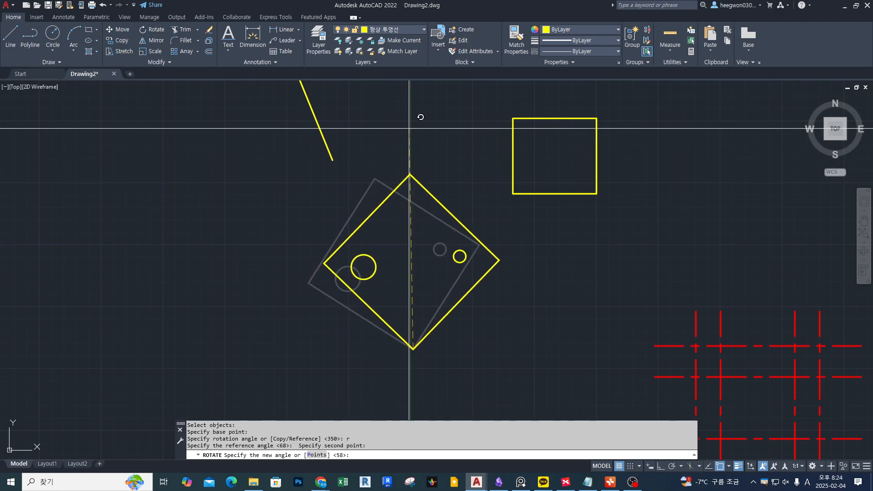
{"action": "left_click", "coordinate": [513, 194]}
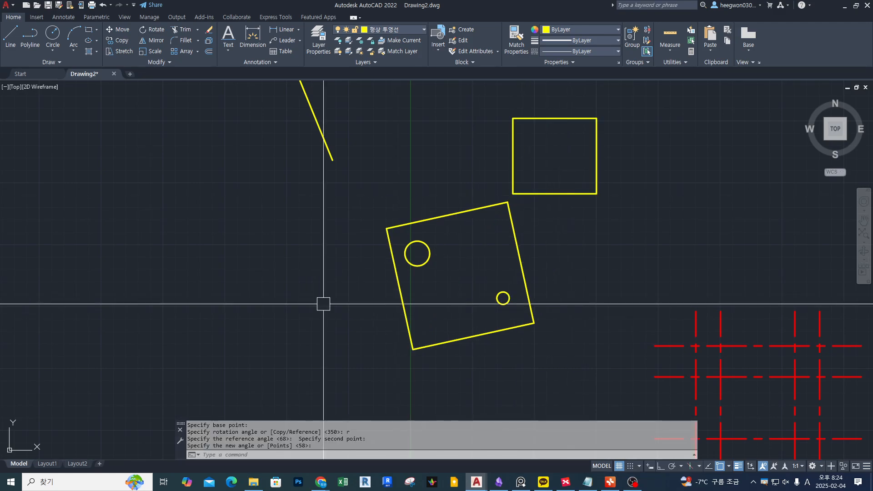